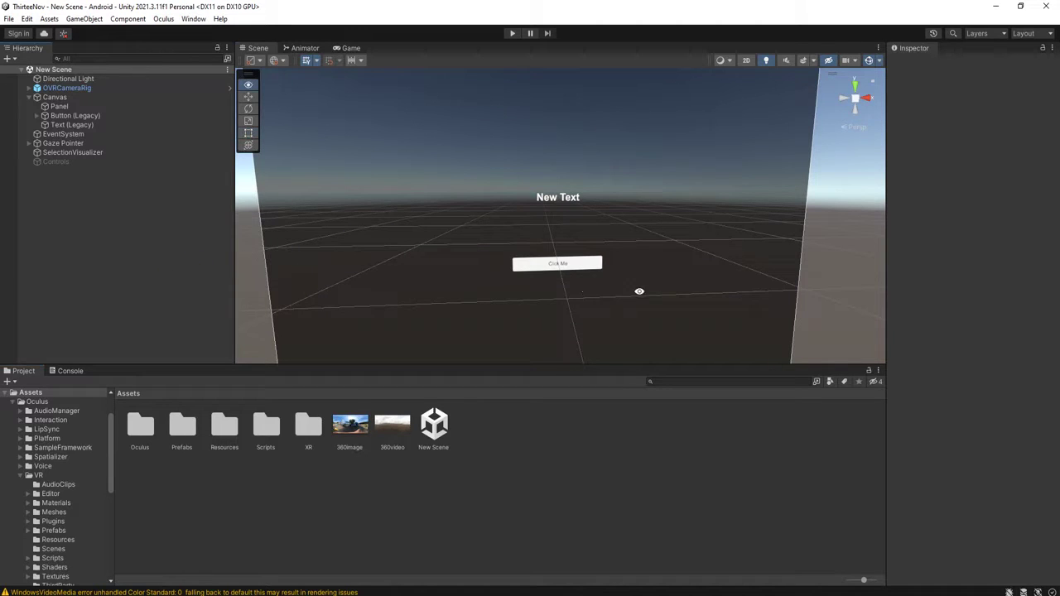
Step: Orbit the Scene view around the canvas and open the 360image picture asset
{"action": "left_click_drag", "start_coordinate": [637, 293], "coordinate": [496, 281], "text": "alt"}
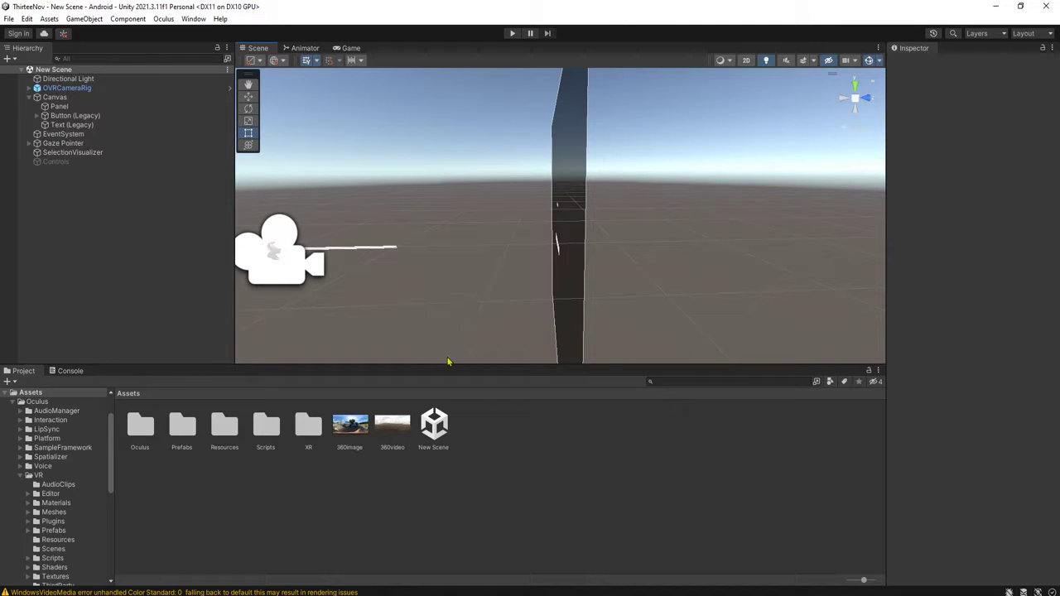
{"action": "left_click", "coordinate": [354, 425]}
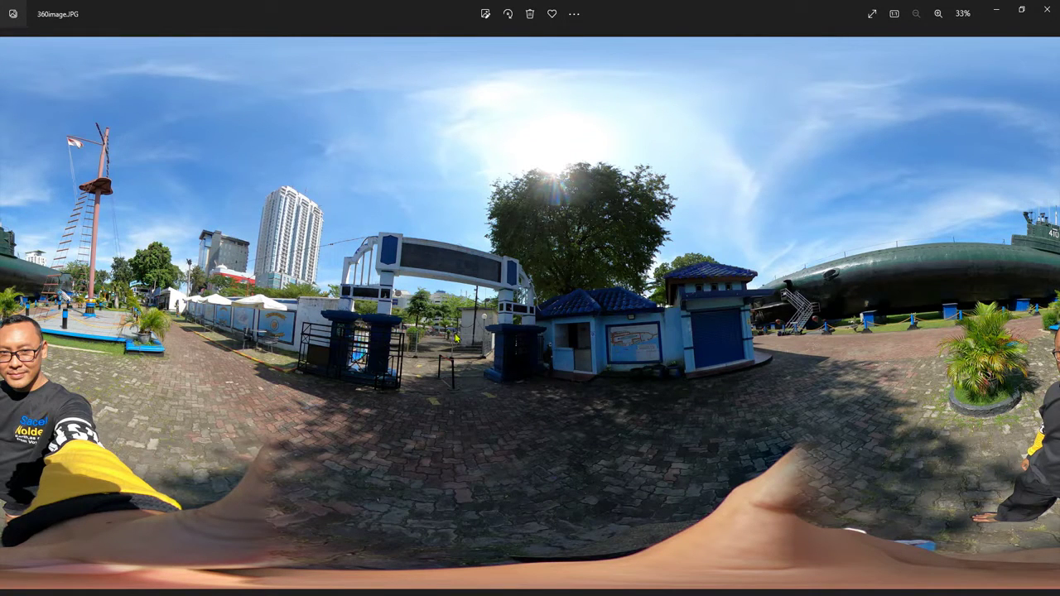
Step: Close the Photos preview of the 360image panorama to return to its Unity import settings
{"action": "left_click", "coordinate": [1050, 9]}
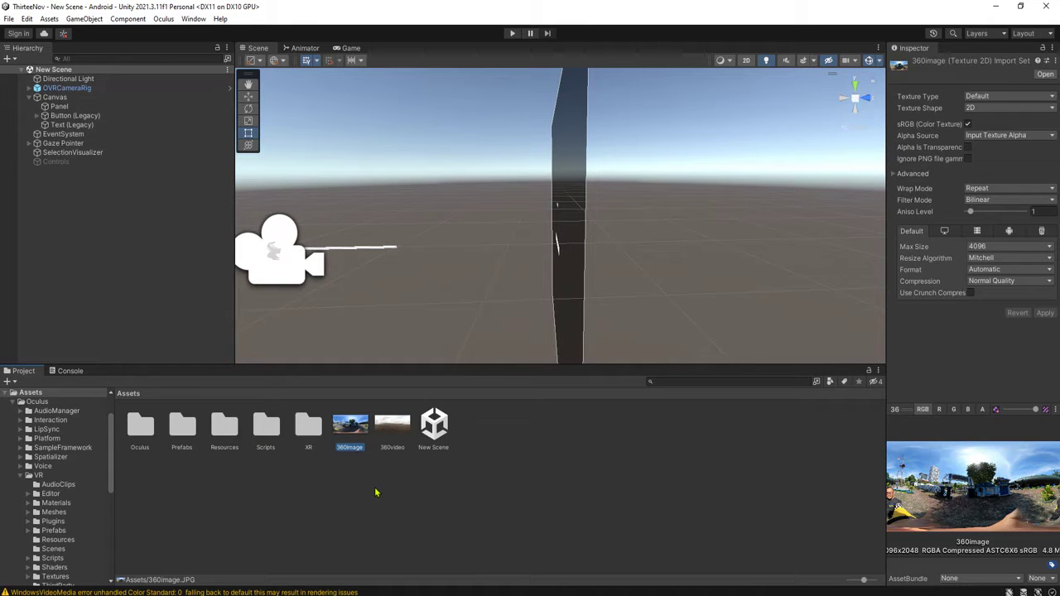
Step: Orbit and zoom out the Scene view until the whole canvas and scene camera are visible
{"action": "key", "text": "alt"}
{"action": "left_click_drag", "start_coordinate": [508, 302], "coordinate": [637, 329], "text": "alt"}
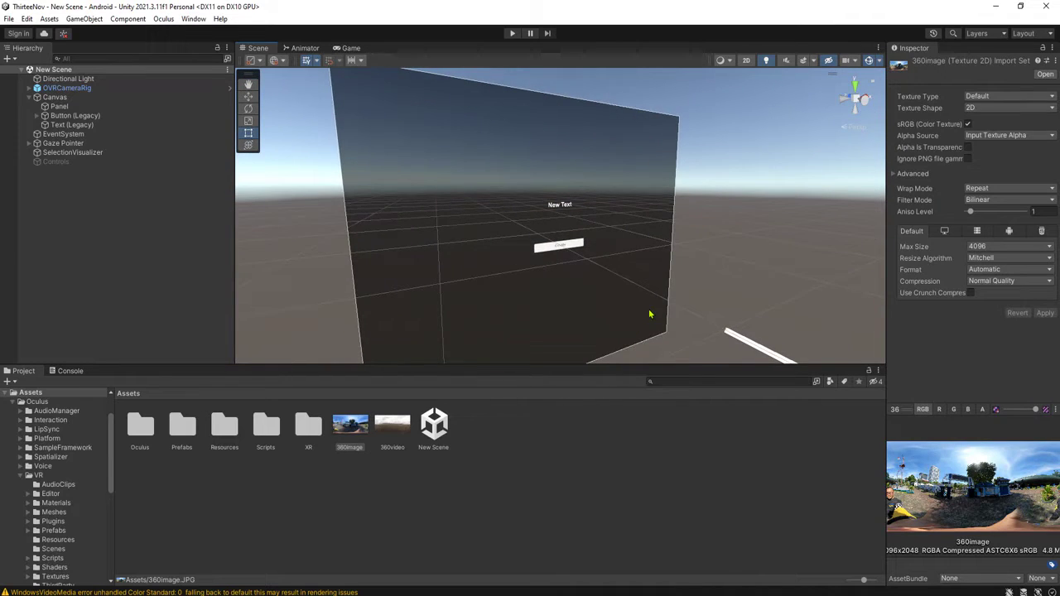
{"action": "scroll", "coordinate": [651, 310], "scroll_direction": "down", "scroll_amount": 2}
{"action": "scroll", "coordinate": [653, 311], "scroll_direction": "down", "scroll_amount": 2}
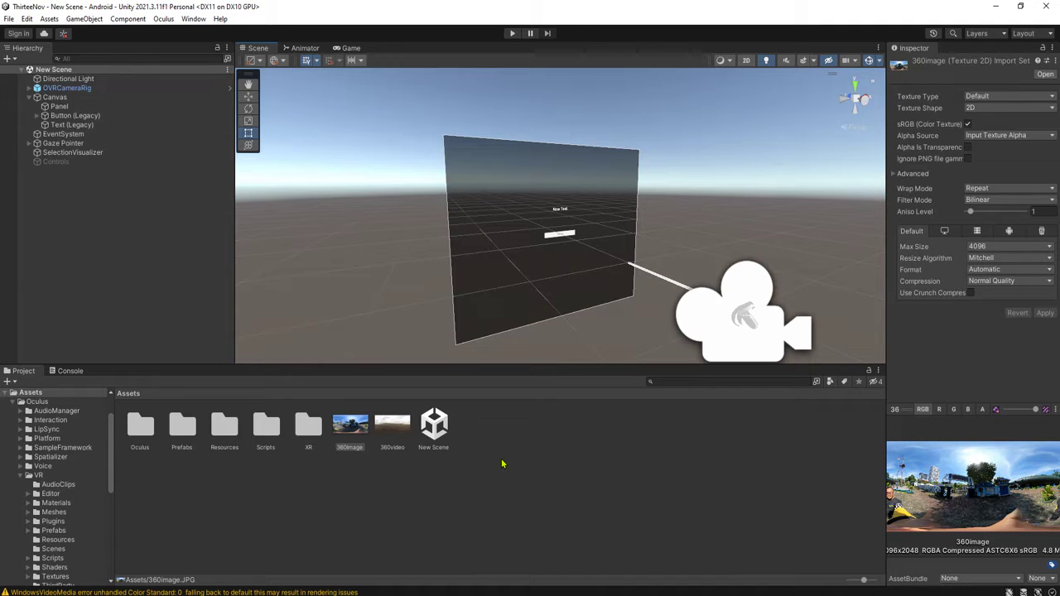
Step: Orbit the Scene view to a side-on angle of the canvas panel
{"action": "right_click", "coordinate": [514, 451]}
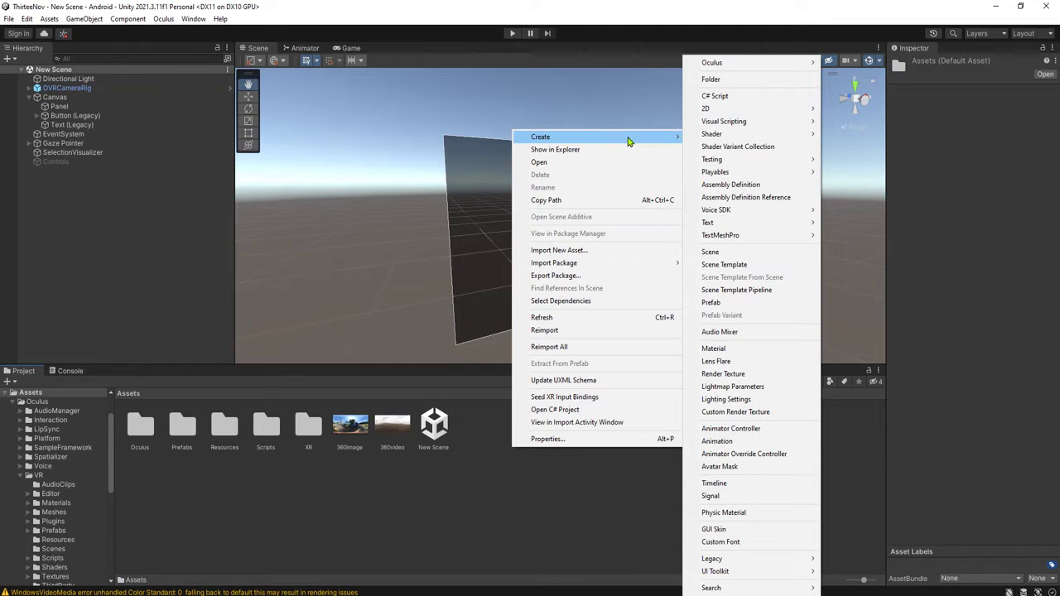
{"action": "left_click", "coordinate": [433, 487]}
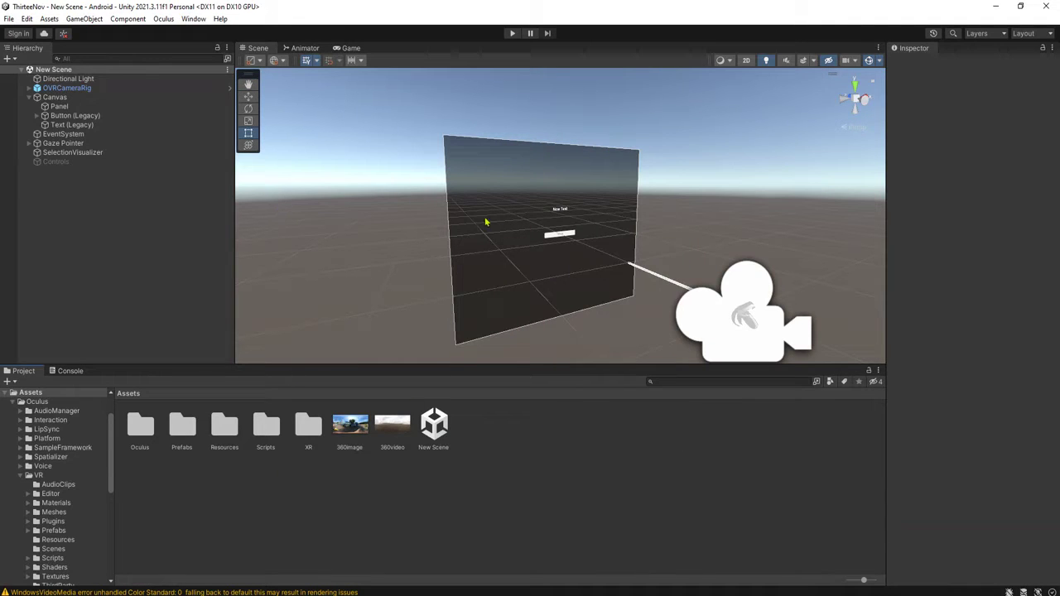
{"action": "mouse_move", "coordinate": [386, 251]}
{"action": "left_mouse_down", "text": "alt"}
{"action": "mouse_move", "coordinate": [525, 225]}
{"action": "mouse_move", "coordinate": [386, 246]}
{"action": "left_mouse_up", "text": "alt"}
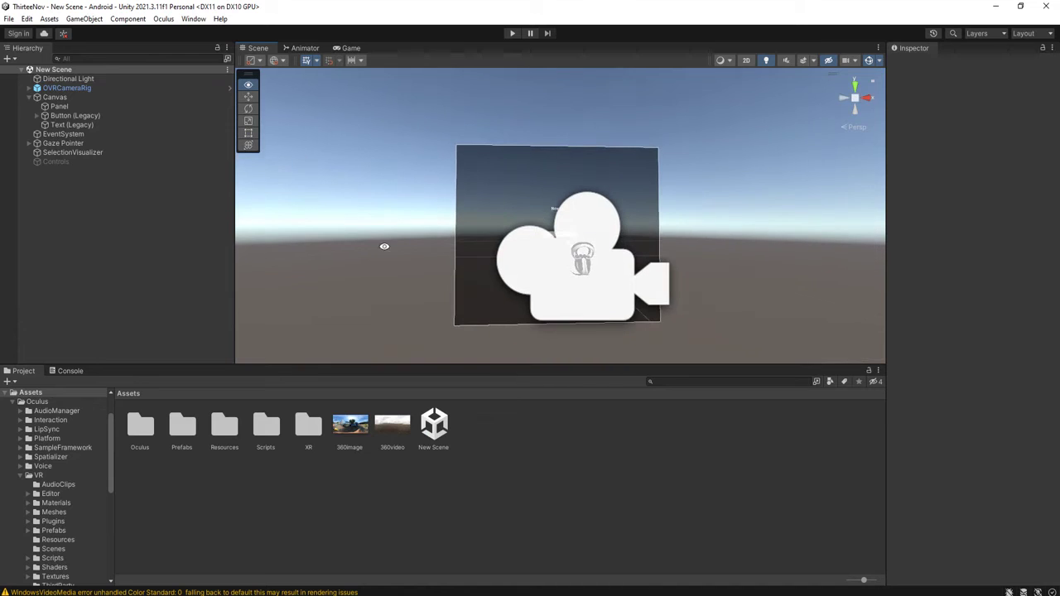
{"action": "left_click_drag", "start_coordinate": [590, 311], "coordinate": [478, 336], "text": "alt"}
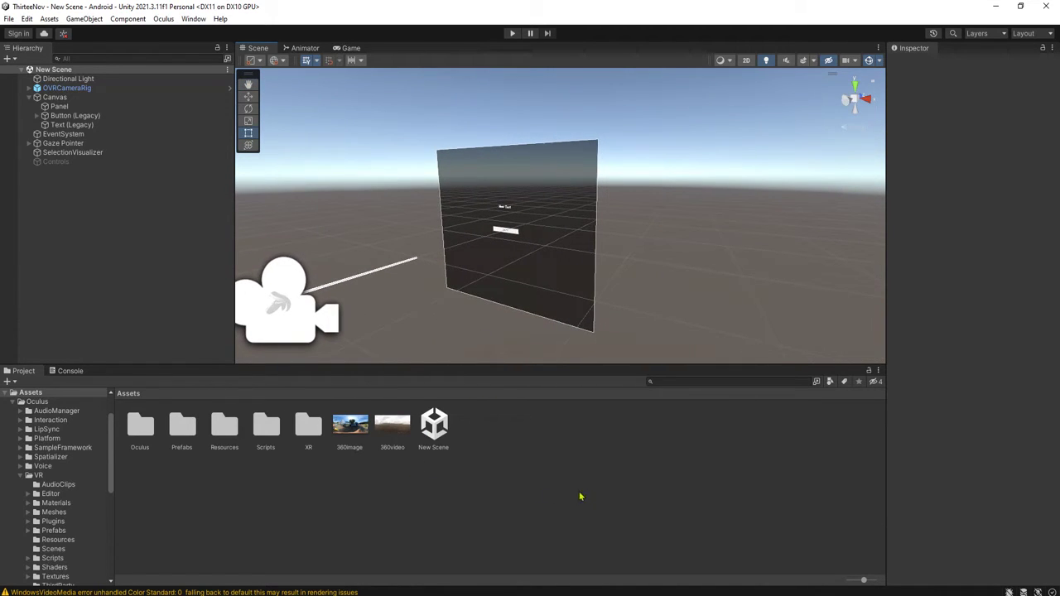
Step: Create a new material in the Assets folder named 360Image
{"action": "right_click", "coordinate": [537, 450]}
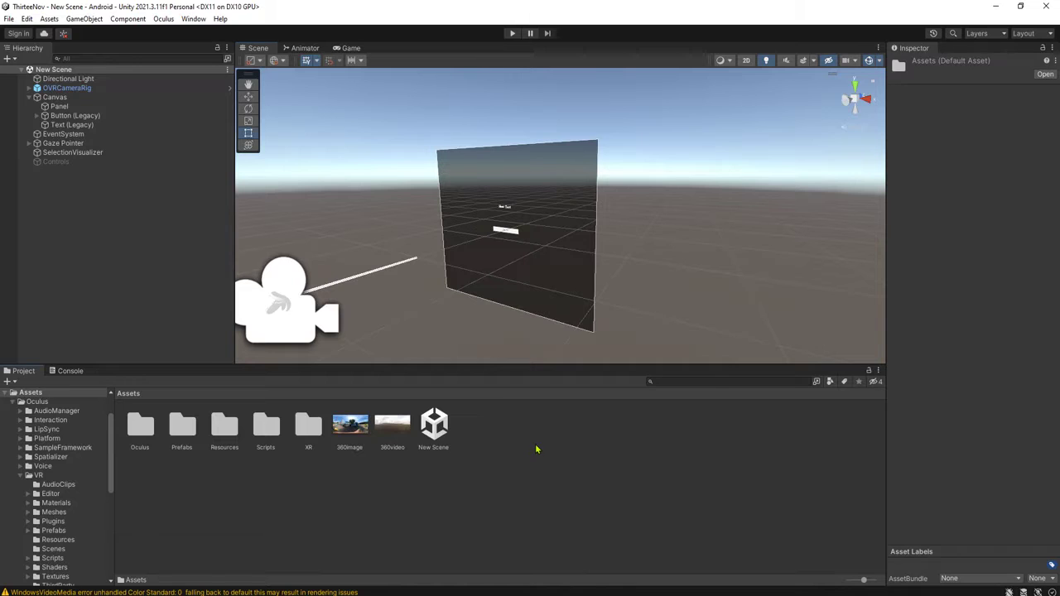
{"action": "mouse_move", "coordinate": [559, 133]}
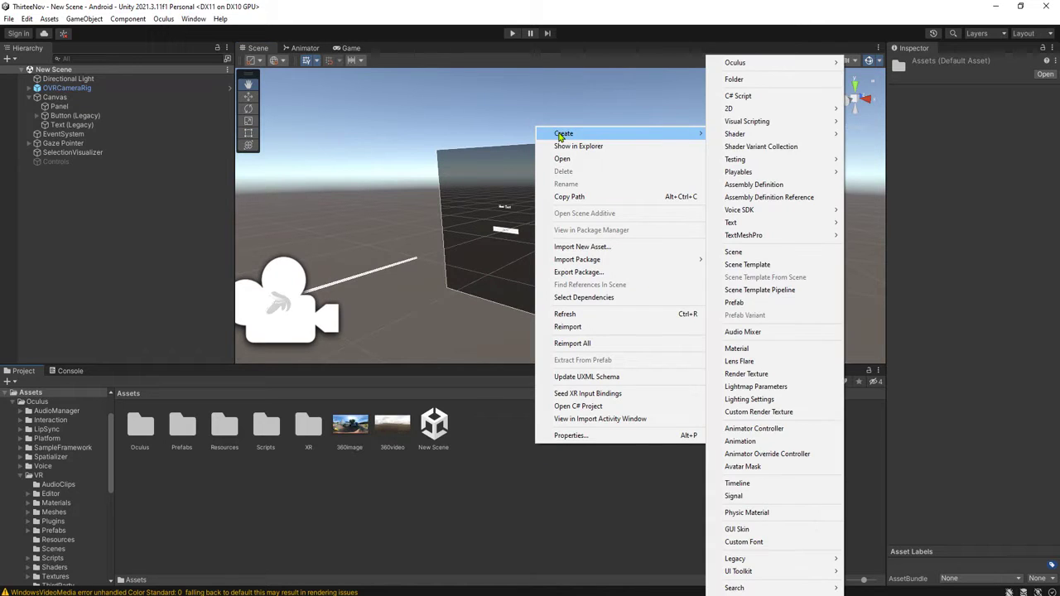
{"action": "left_click", "coordinate": [737, 349]}
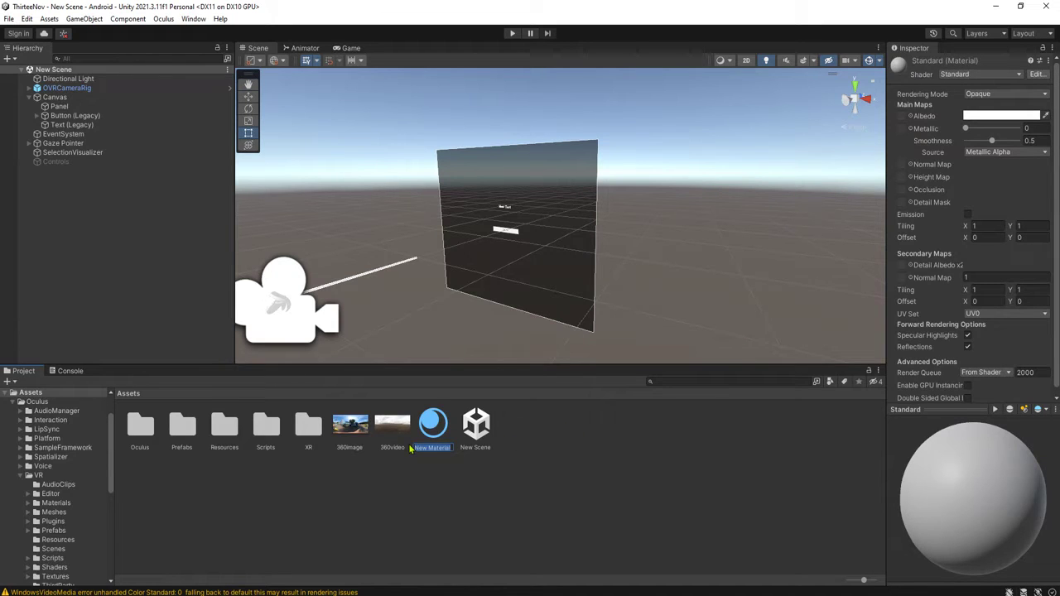
{"action": "type", "text": "360Image"}
{"action": "key", "text": "Return"}
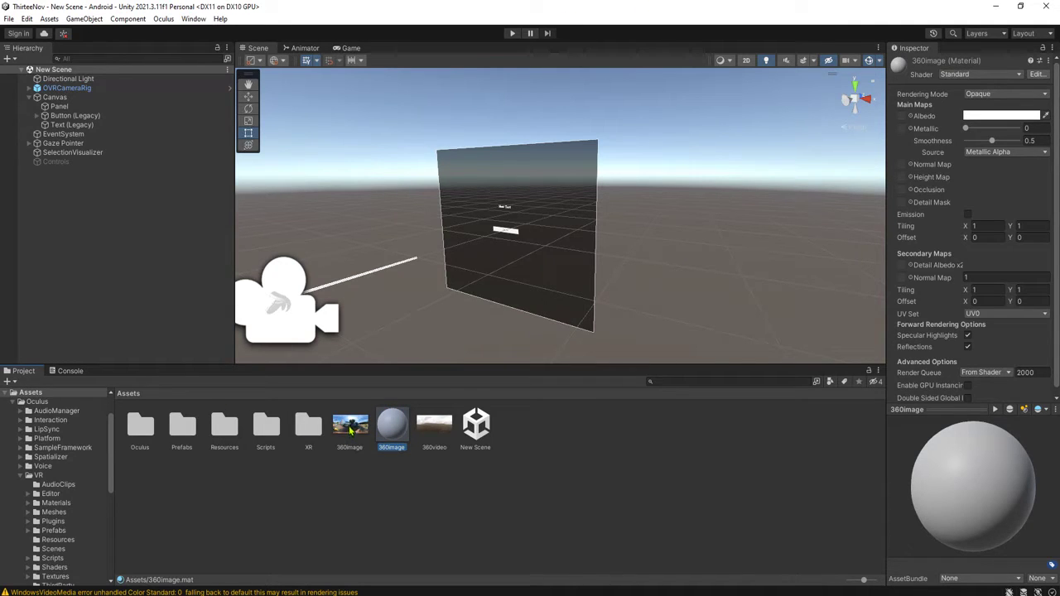
Step: Apply the 360image texture to the material and set its shader to Skybox/Panoramic
{"action": "left_click_drag", "start_coordinate": [352, 427], "coordinate": [907, 120]}
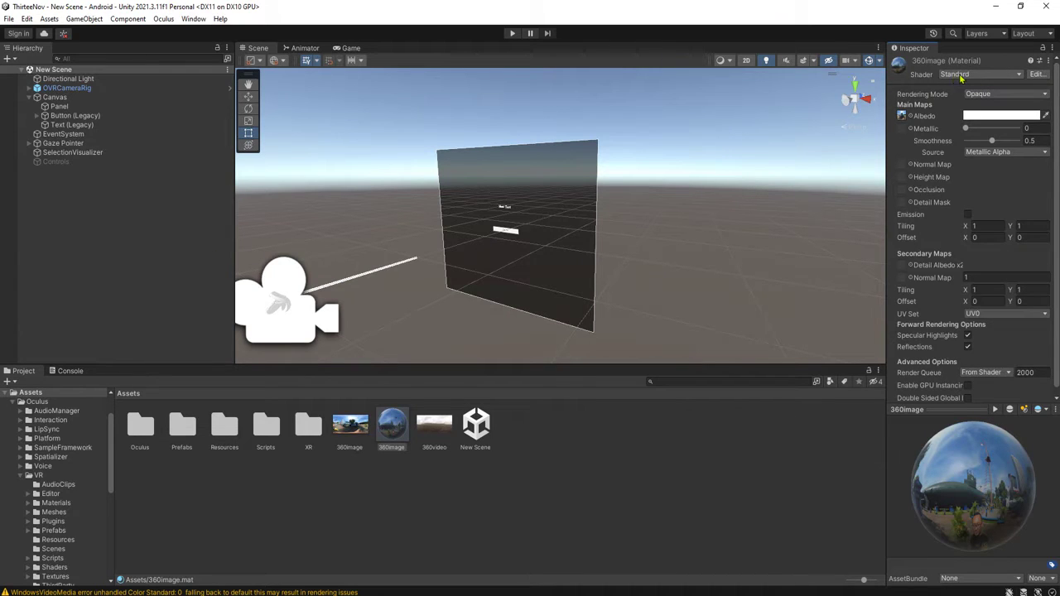
{"action": "left_click", "coordinate": [961, 74]}
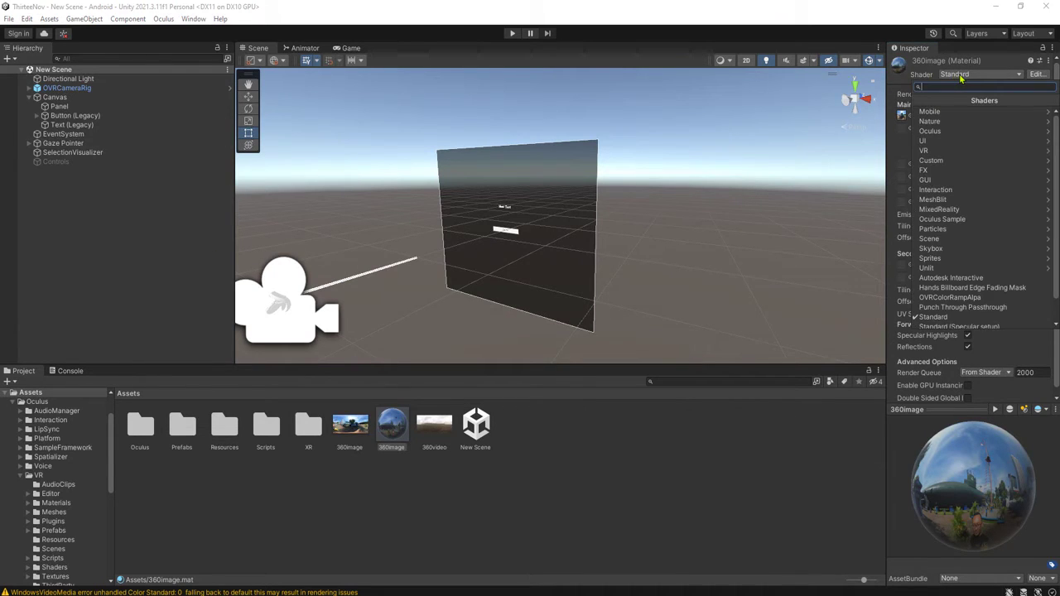
{"action": "left_click", "coordinate": [935, 249]}
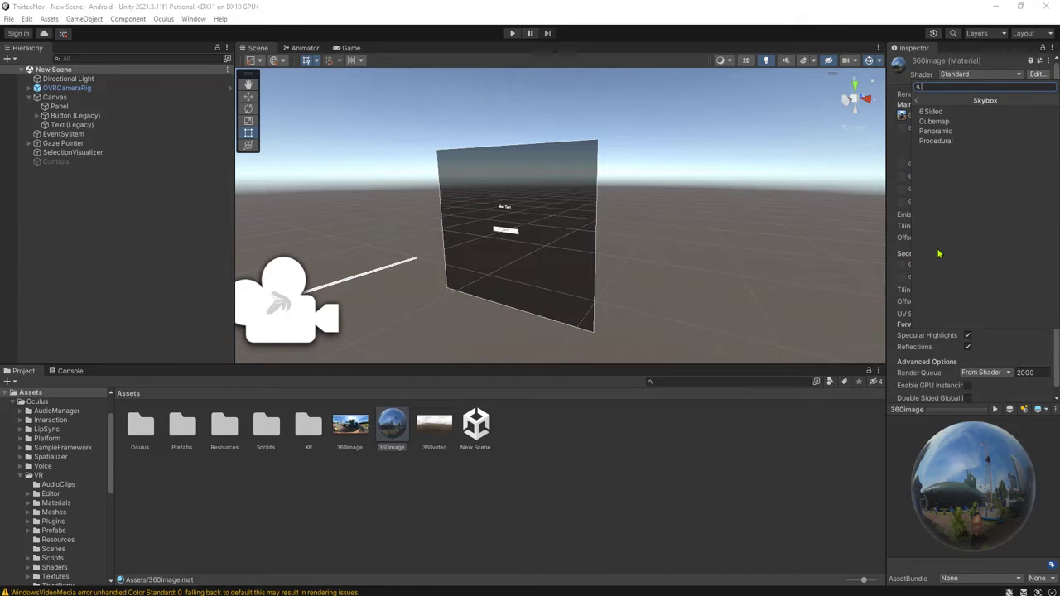
{"action": "left_click", "coordinate": [945, 132]}
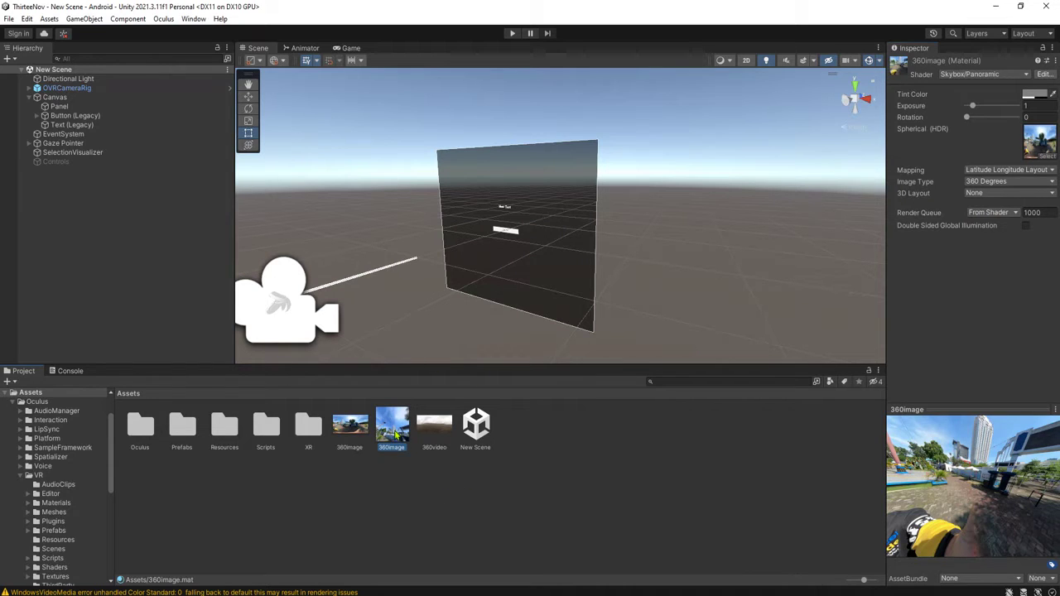
{"action": "left_click", "coordinate": [407, 465]}
{"action": "left_click", "coordinate": [391, 430]}
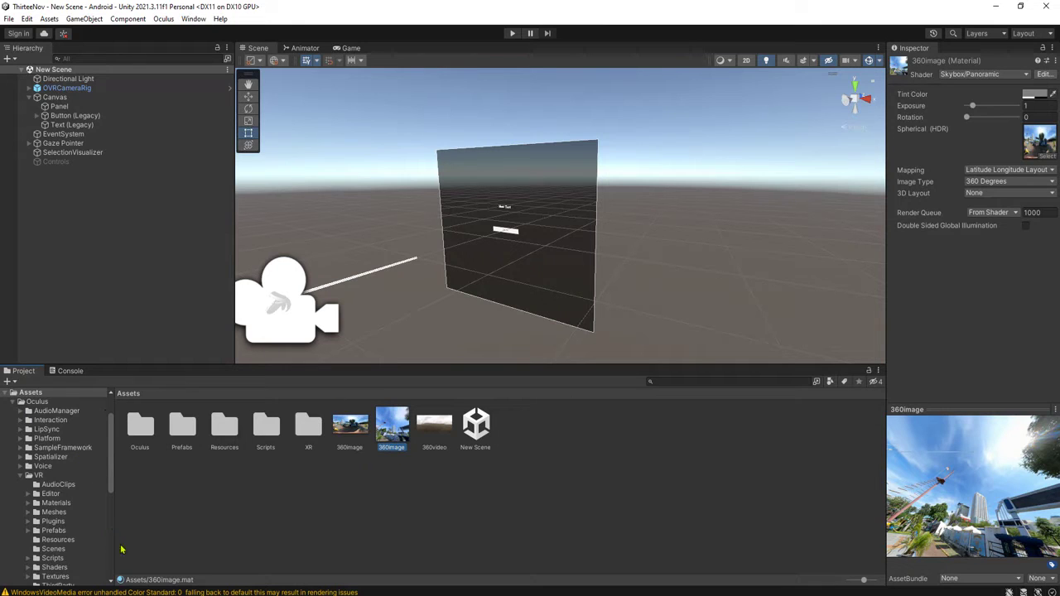
Step: In Lighting's Environment settings, set the Skybox Material to the 360image material
{"action": "left_click", "coordinate": [193, 18]}
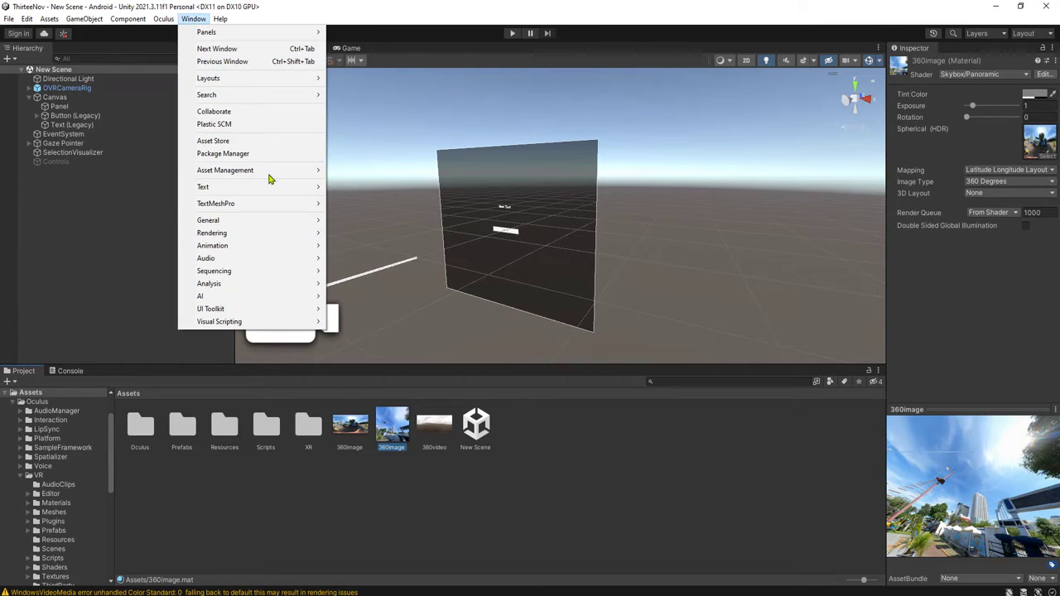
{"action": "mouse_move", "coordinate": [253, 220]}
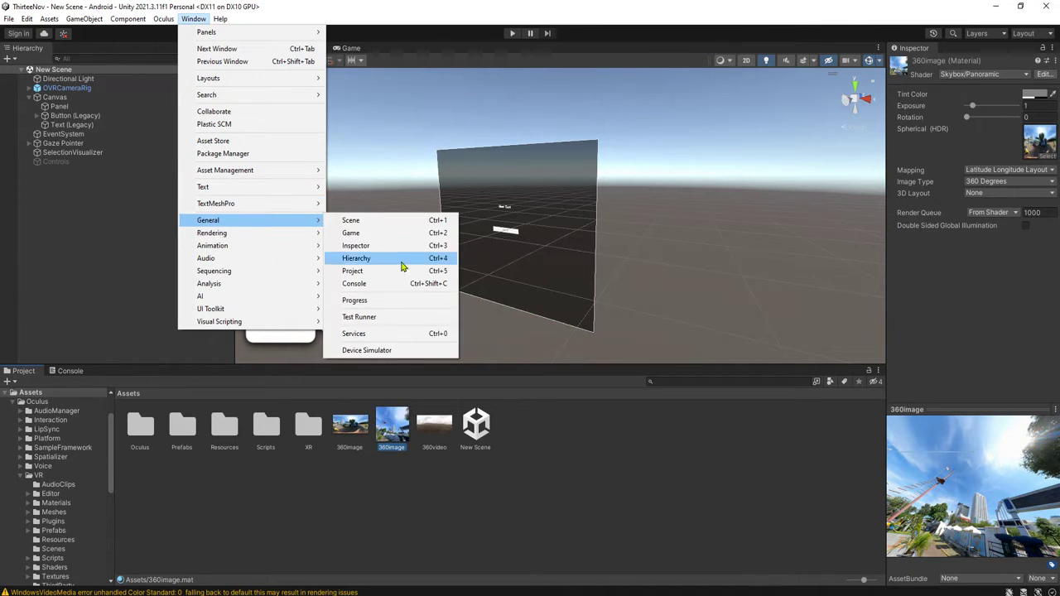
{"action": "mouse_move", "coordinate": [289, 232]}
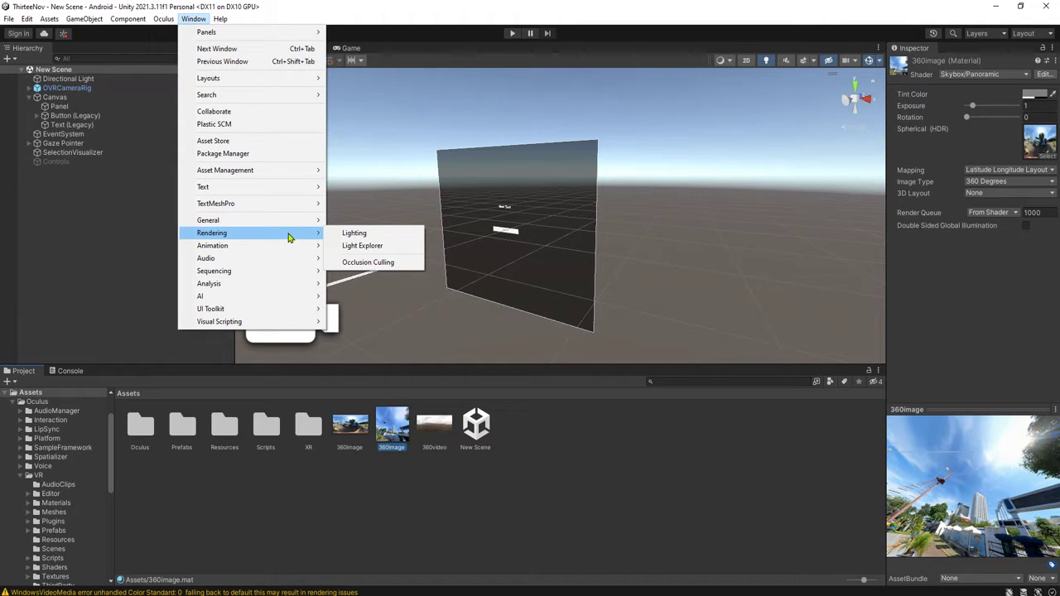
{"action": "left_click", "coordinate": [405, 234]}
{"action": "left_click", "coordinate": [613, 243]}
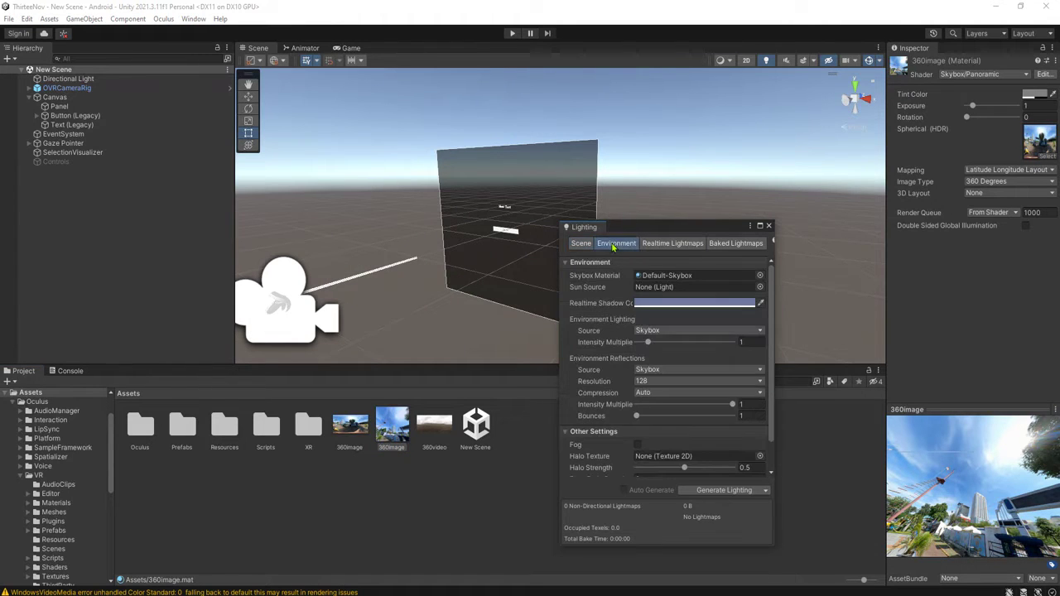
{"action": "left_click", "coordinate": [760, 277]}
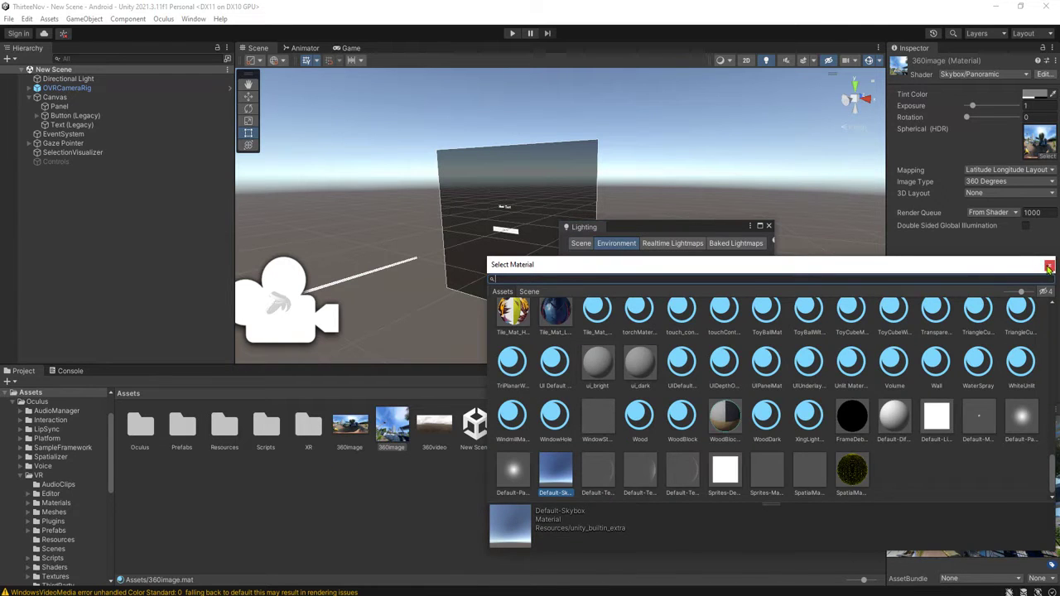
{"action": "left_click", "coordinate": [1047, 265]}
{"action": "left_click_drag", "start_coordinate": [624, 316], "coordinate": [659, 277]}
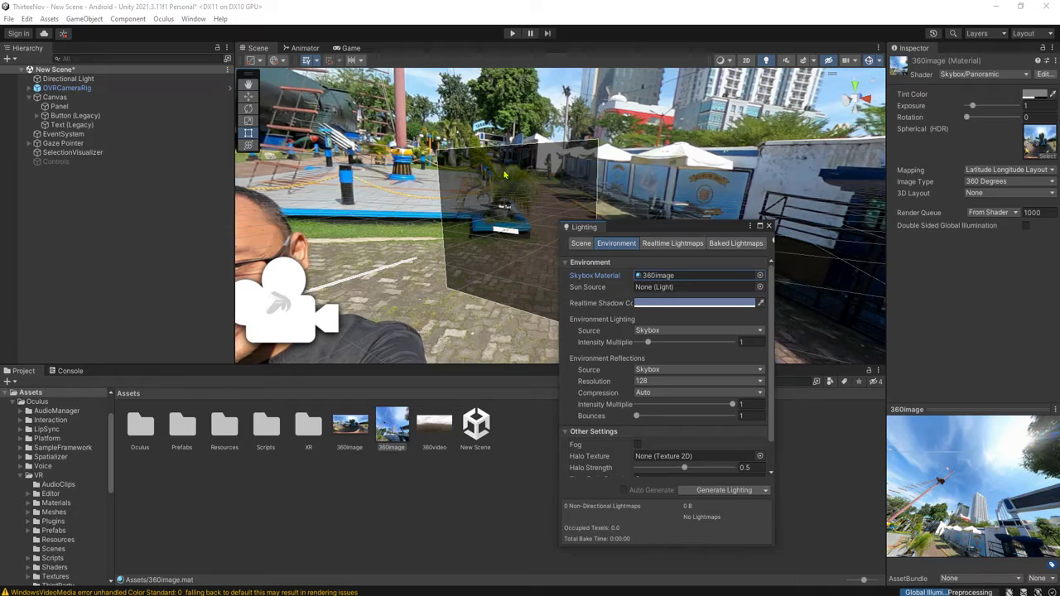
Step: Look around the panorama skybox toward the towers and gate, then close Lighting
{"action": "right_click_drag", "start_coordinate": [505, 175], "coordinate": [712, 281]}
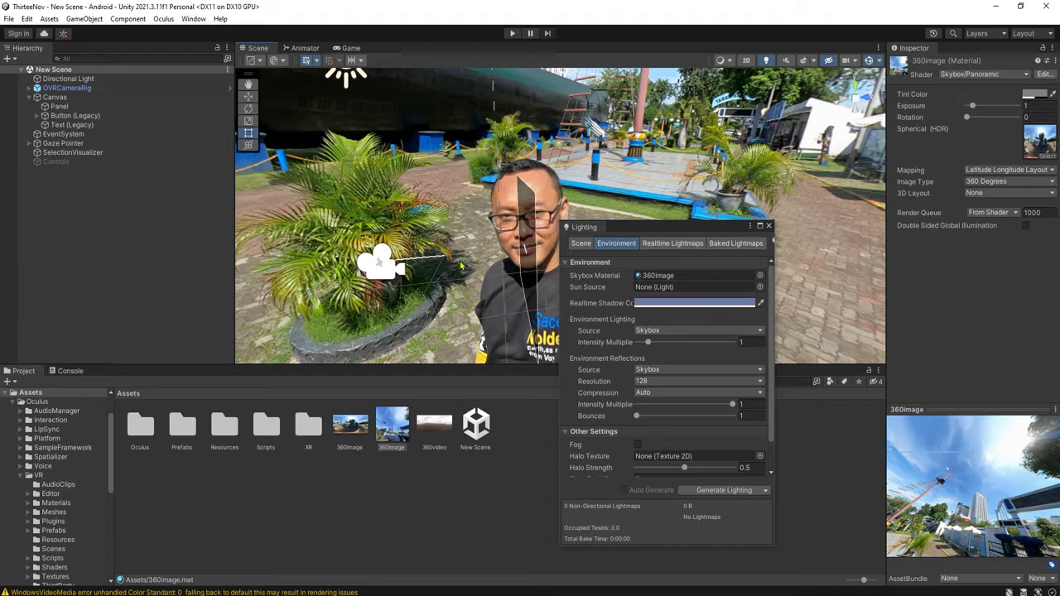
{"action": "right_click_drag", "start_coordinate": [462, 266], "coordinate": [511, 259]}
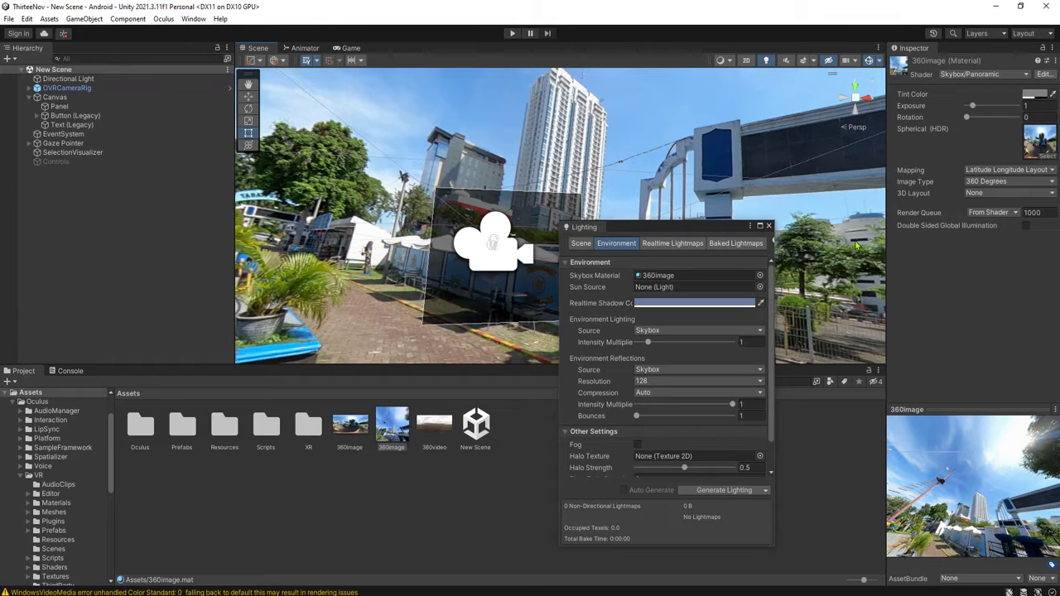
{"action": "left_click", "coordinate": [769, 226]}
{"action": "left_click", "coordinate": [521, 490]}
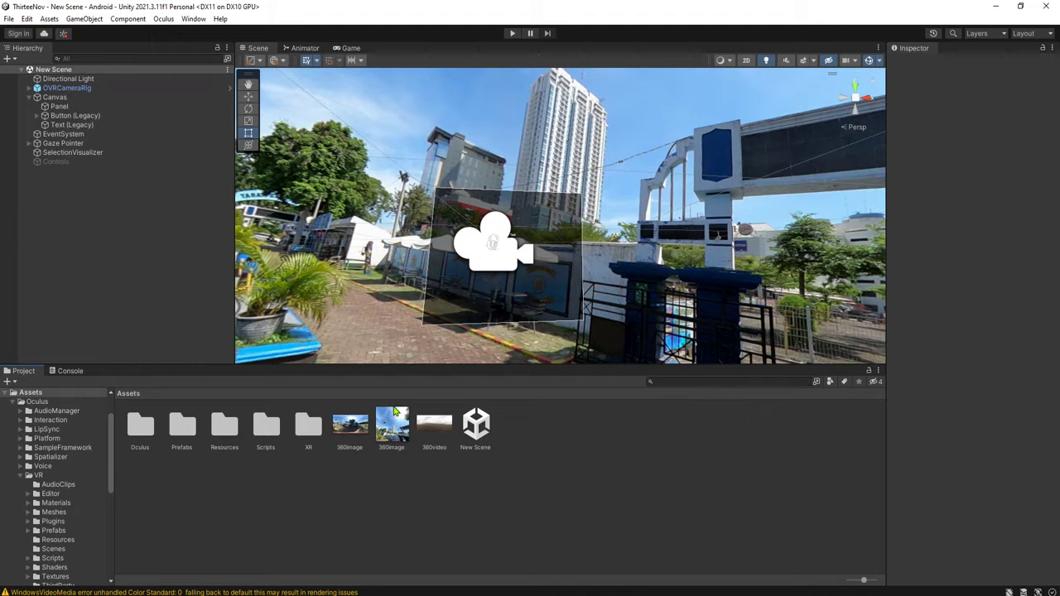
Step: Inspect the 360video clip, 360image picture and 360image skybox material, then clear the selection
{"action": "left_click", "coordinate": [451, 426]}
{"action": "left_click", "coordinate": [392, 426]}
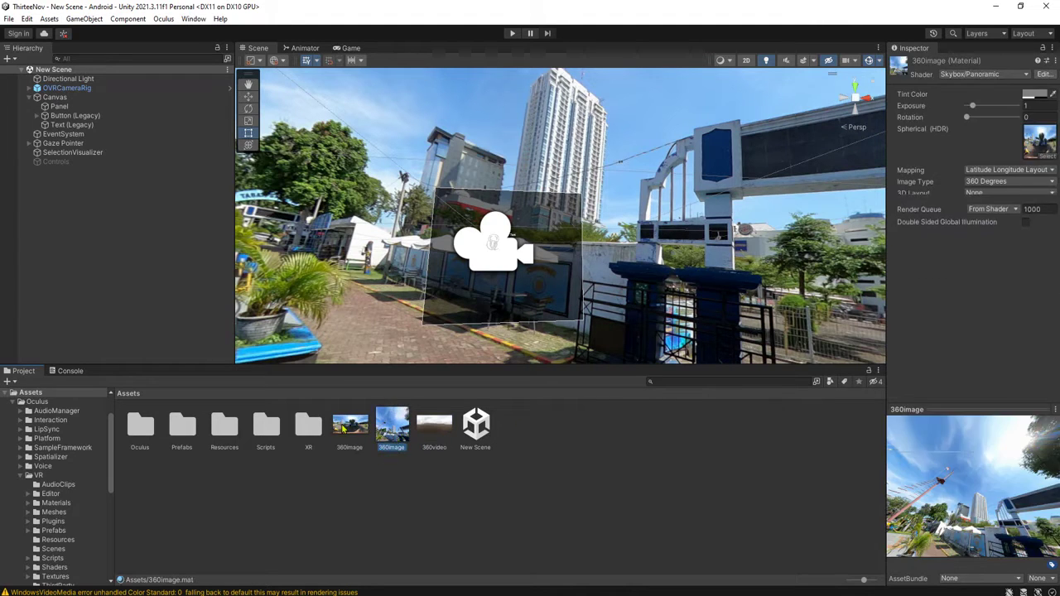
{"action": "left_click", "coordinate": [432, 426]}
{"action": "left_click", "coordinate": [358, 427]}
{"action": "left_click", "coordinate": [396, 429]}
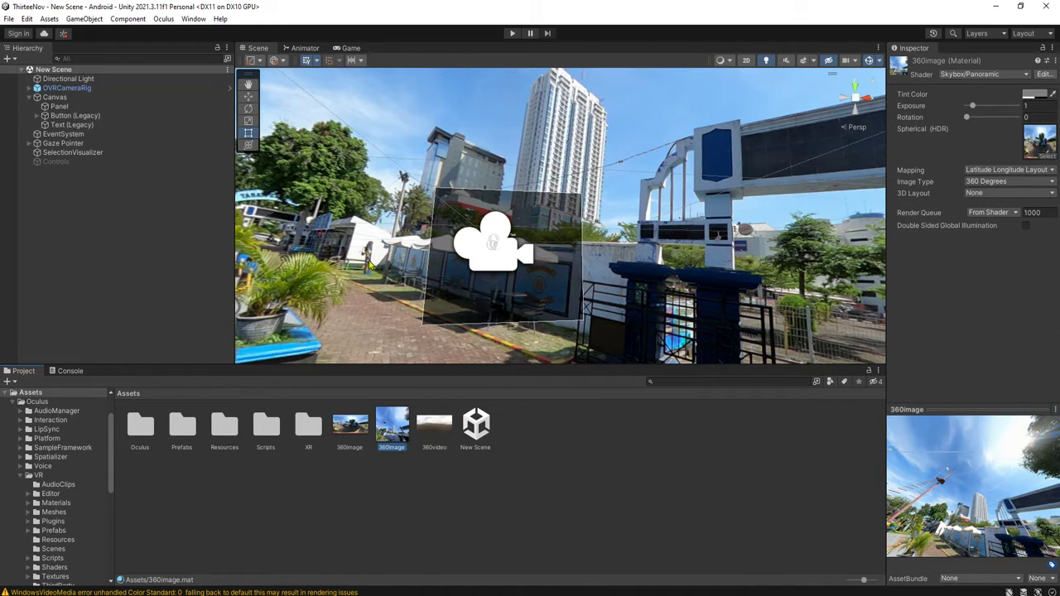
{"action": "left_click", "coordinate": [558, 475]}
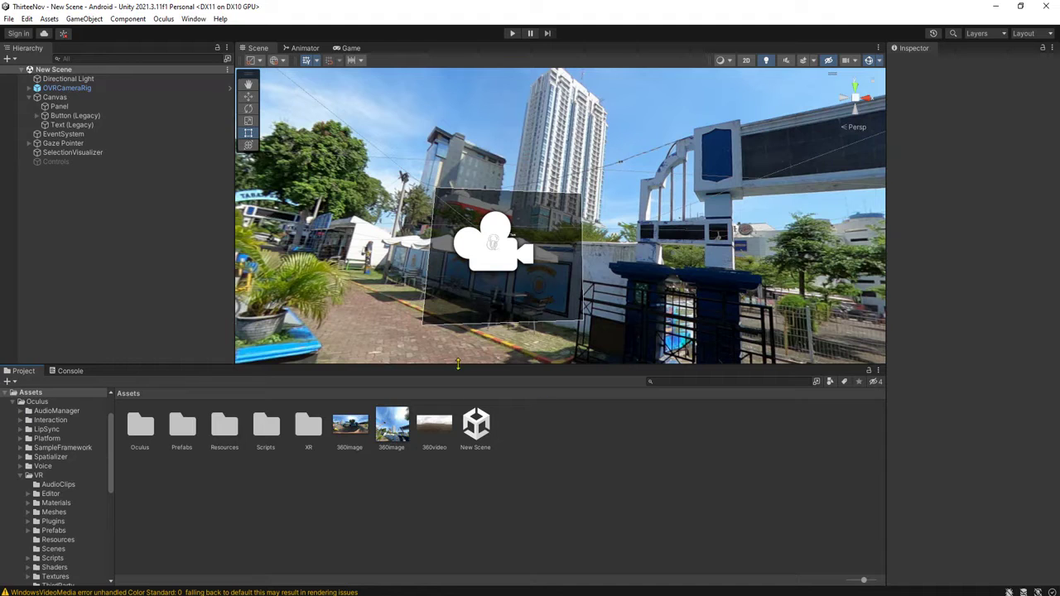
{"action": "left_click", "coordinate": [396, 429]}
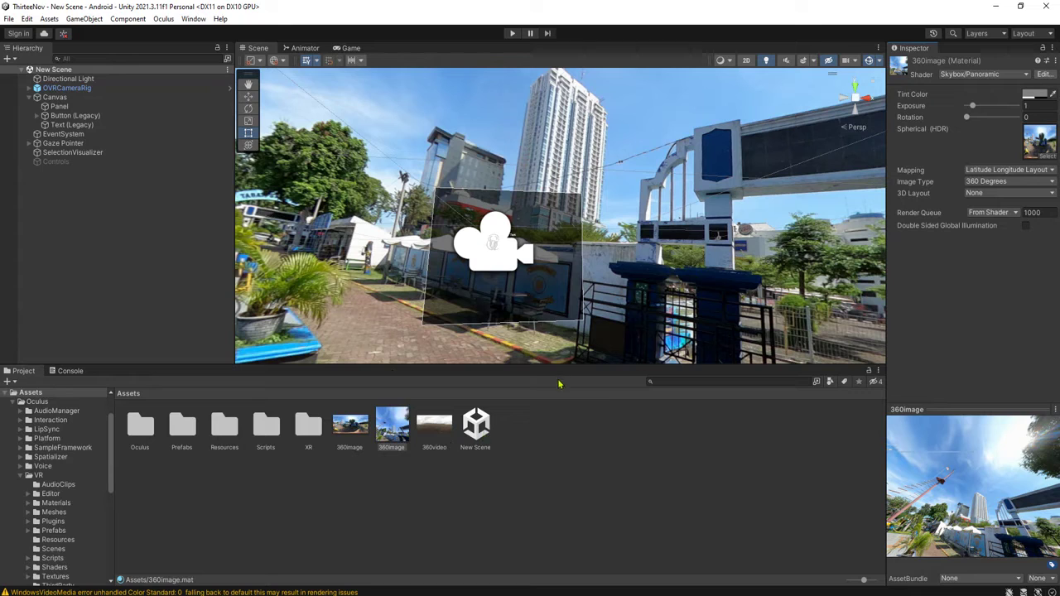
{"action": "left_click", "coordinate": [556, 450]}
Step: Create a new render texture in Assets named 360RT
{"action": "right_click", "coordinate": [538, 444]}
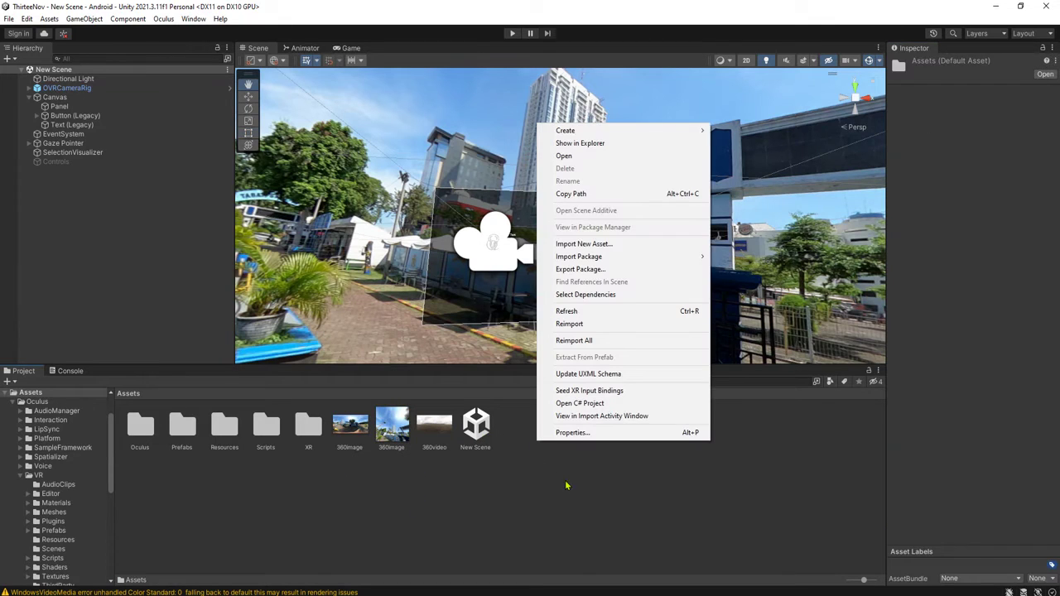
{"action": "mouse_move", "coordinate": [603, 131]}
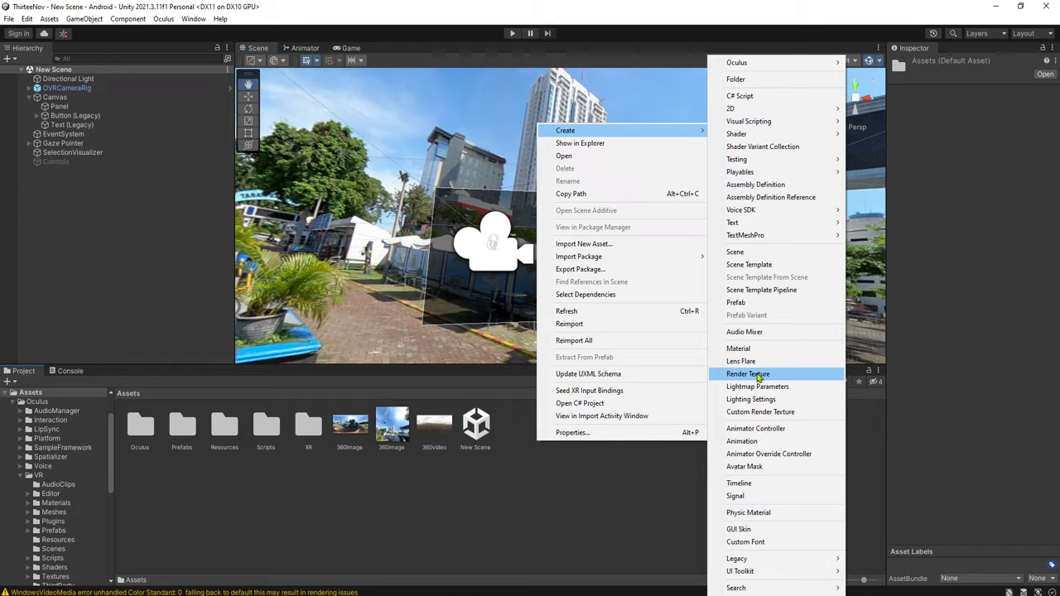
{"action": "left_click", "coordinate": [748, 374]}
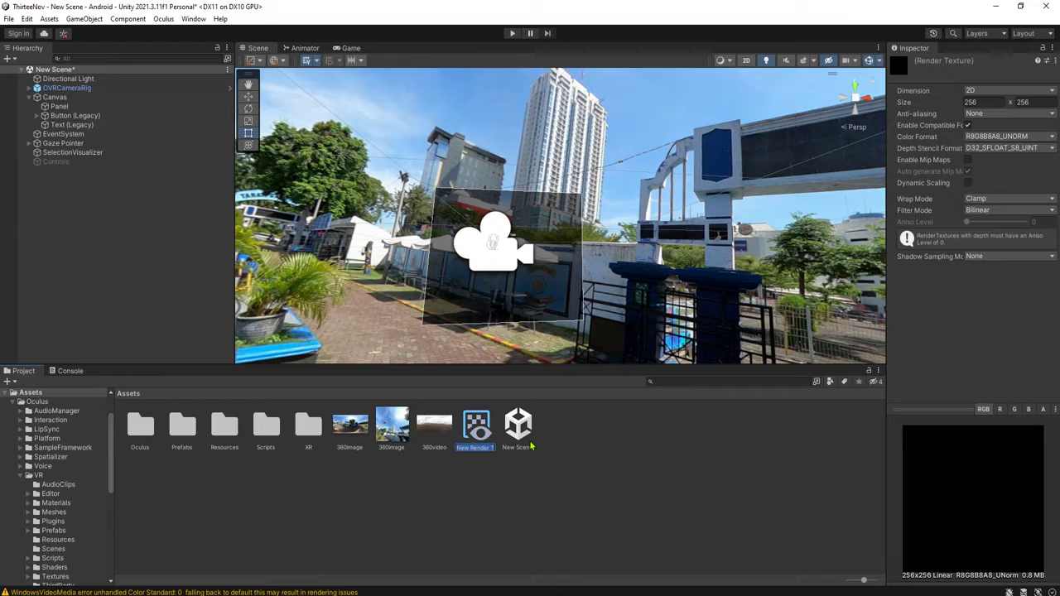
{"action": "type", "text": "360RT"}
{"action": "key", "text": "Return"}
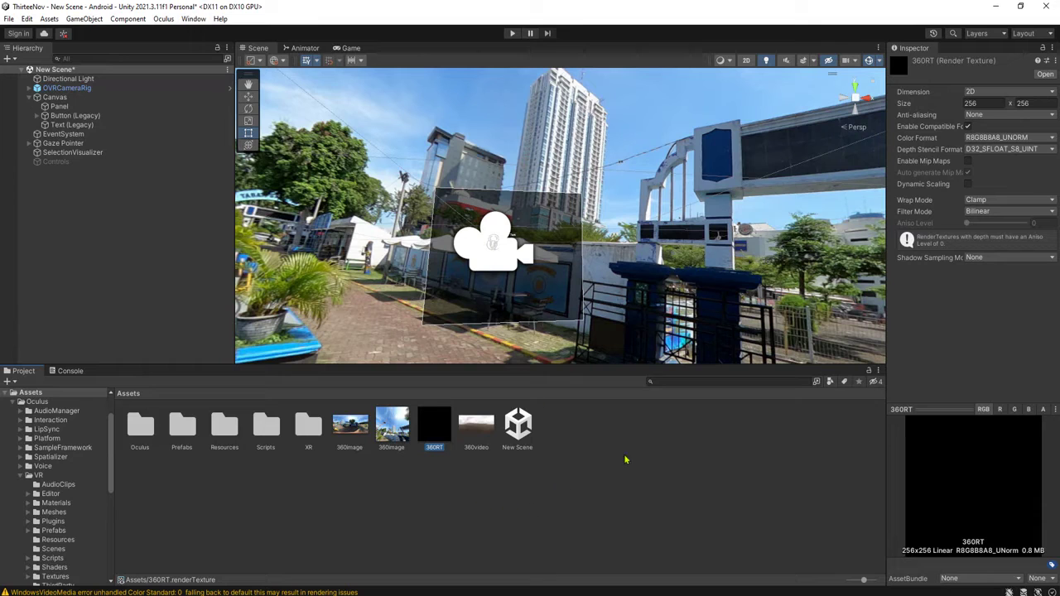
Step: View the 360image texture's settings and the 360video clip's import settings
{"action": "left_click", "coordinate": [384, 432]}
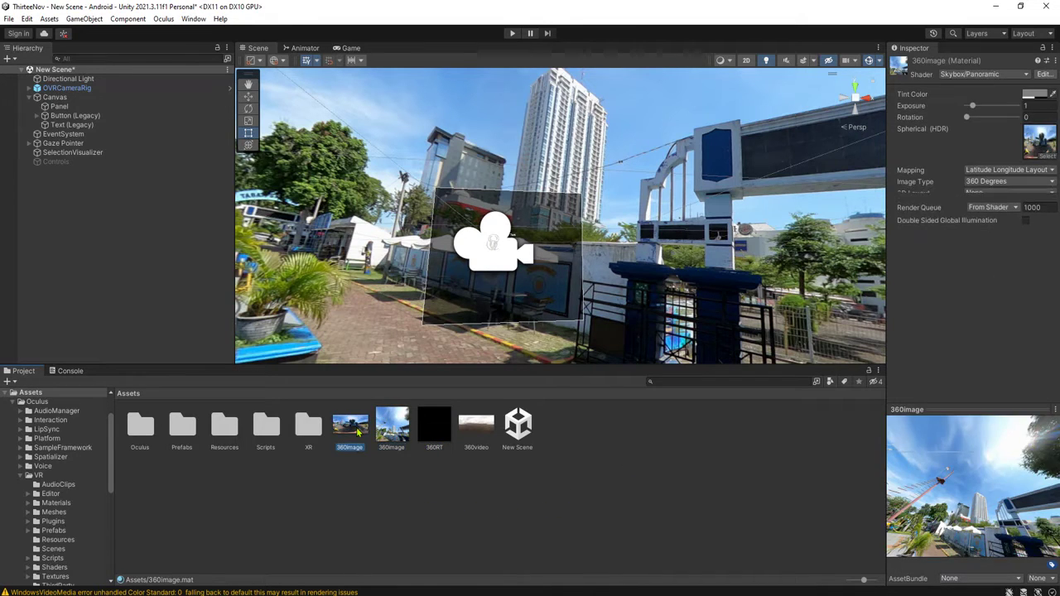
{"action": "left_click", "coordinate": [348, 427]}
{"action": "left_click", "coordinate": [475, 426]}
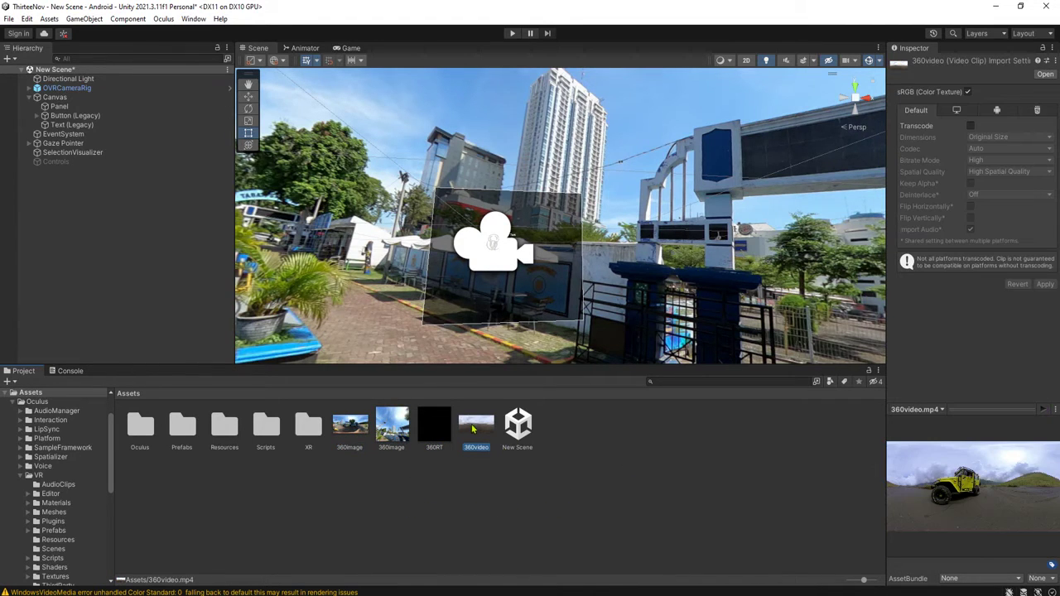
Step: Play the 360video clip in Media Player Classic, skipping ahead, then pause and close it
{"action": "double_click", "coordinate": [479, 431]}
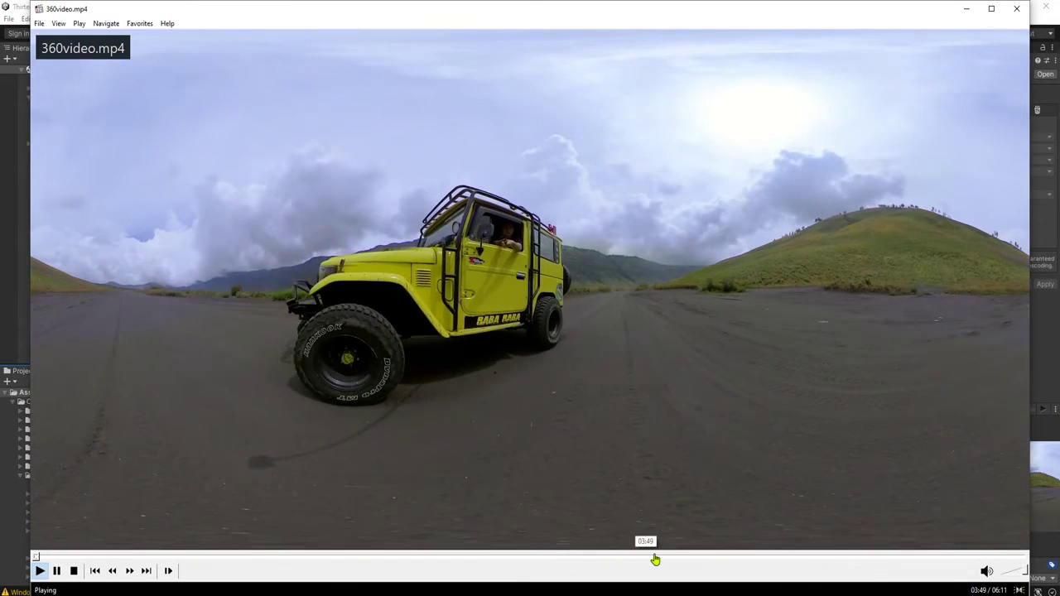
{"action": "left_click", "coordinate": [655, 560]}
{"action": "left_click", "coordinate": [687, 558]}
{"action": "key", "text": "space"}
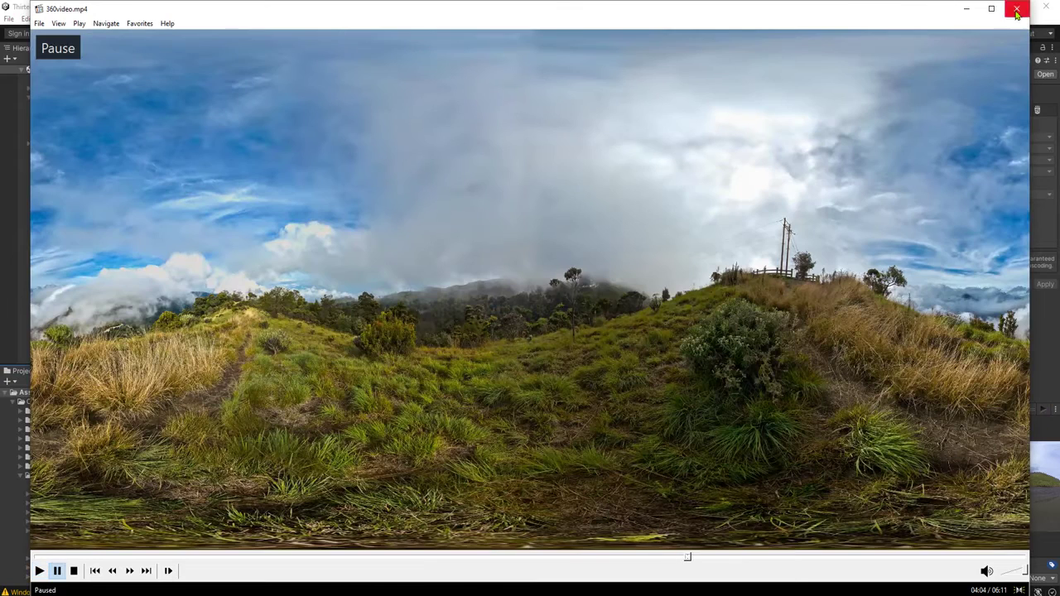
{"action": "left_click", "coordinate": [1018, 12]}
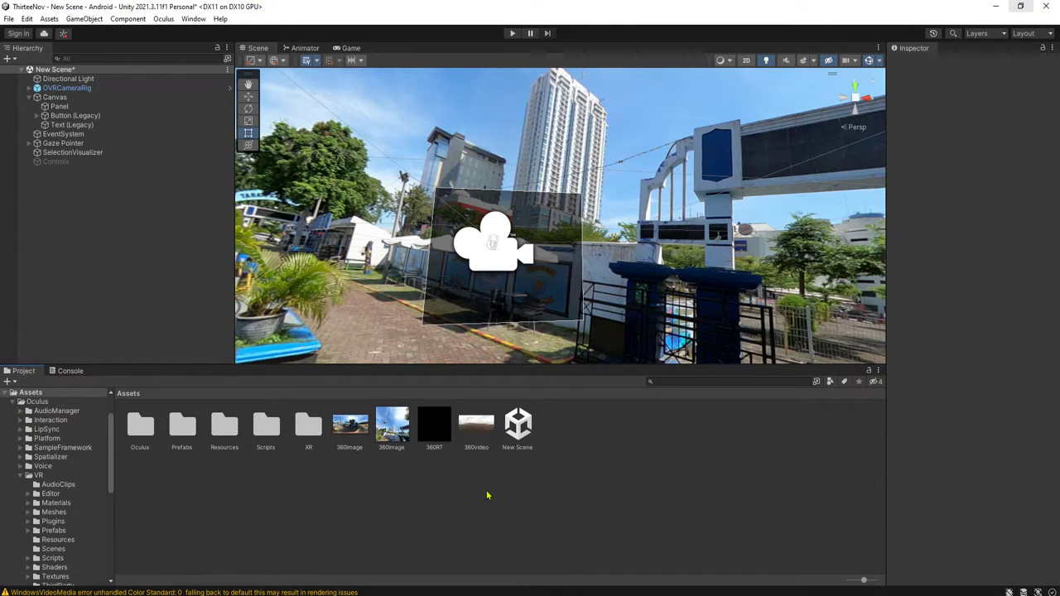
Step: Reveal the 360video clip's file in File Explorer with Show in Explorer
{"action": "left_click", "coordinate": [484, 447]}
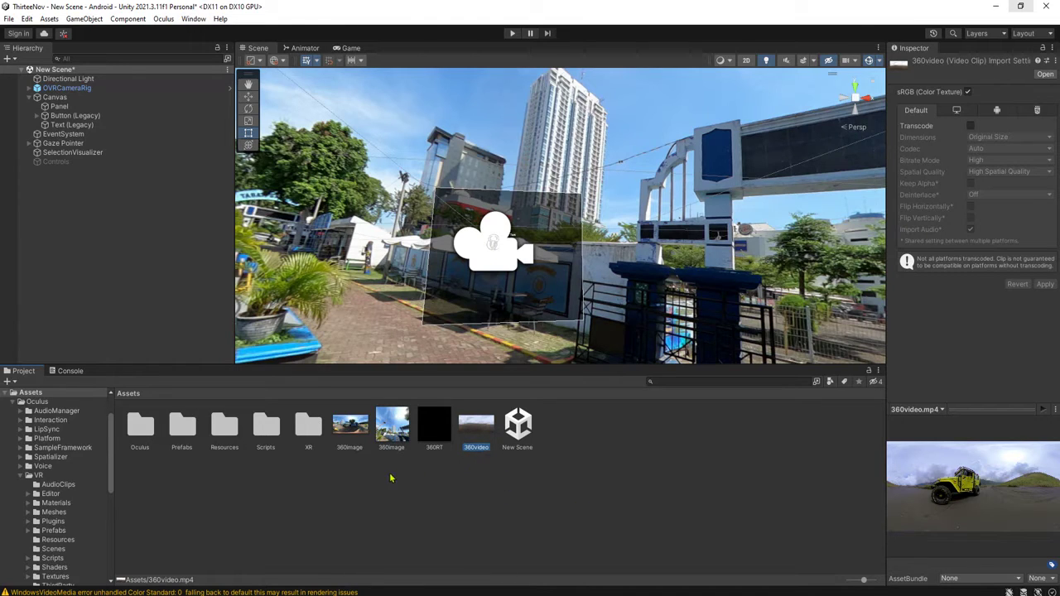
{"action": "right_click", "coordinate": [487, 425]}
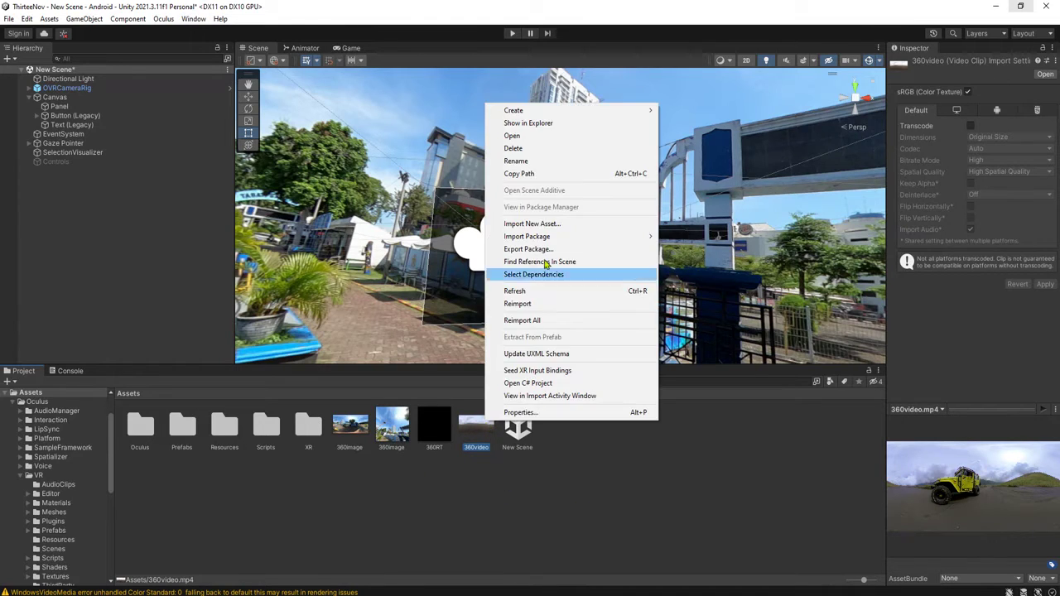
{"action": "left_click", "coordinate": [543, 125]}
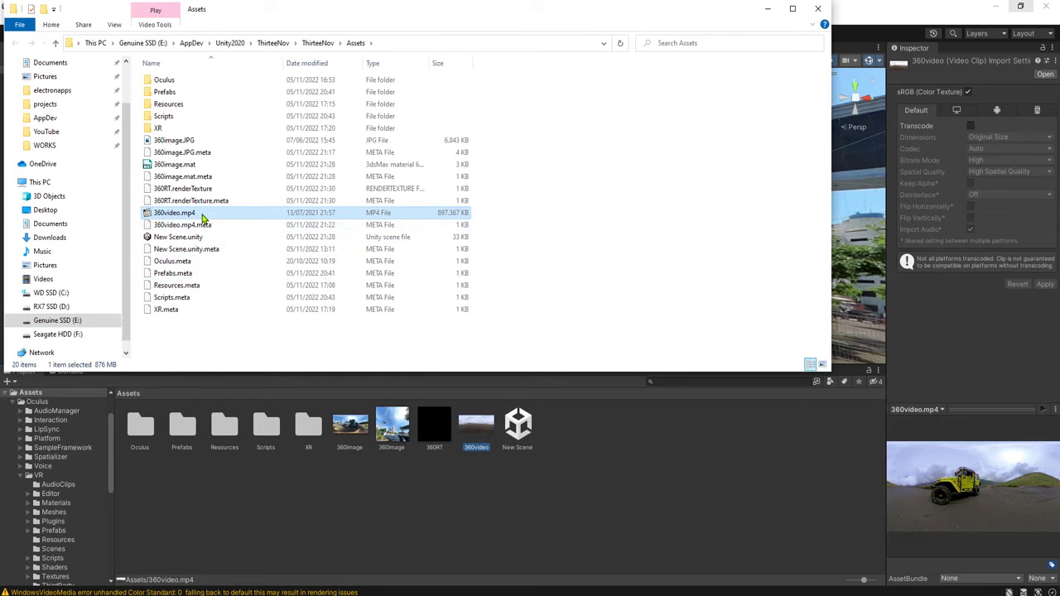
Step: Check 360video.mp4's Properties details (4096 × 2048, 30 fps), then return to Unity's 360RT
{"action": "right_click", "coordinate": [202, 213]}
{"action": "left_click", "coordinate": [240, 460]}
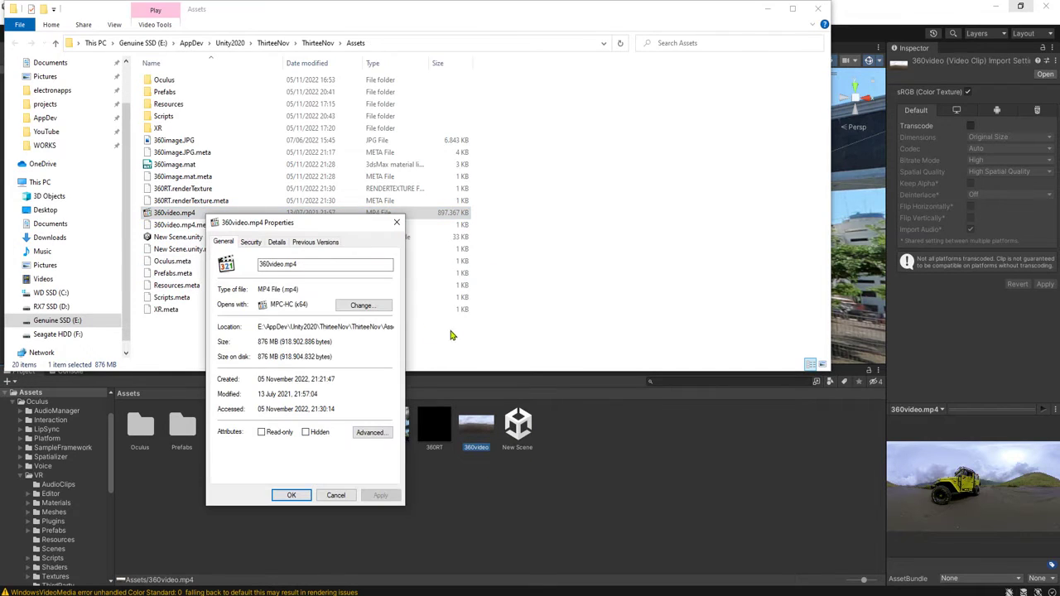
{"action": "left_click", "coordinate": [257, 243]}
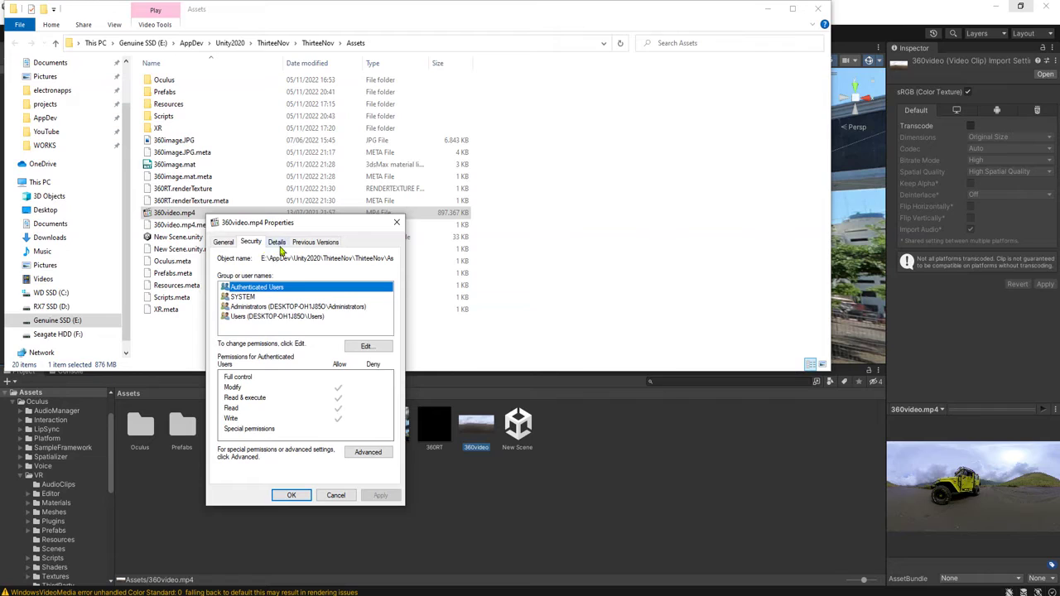
{"action": "left_click", "coordinate": [278, 244]}
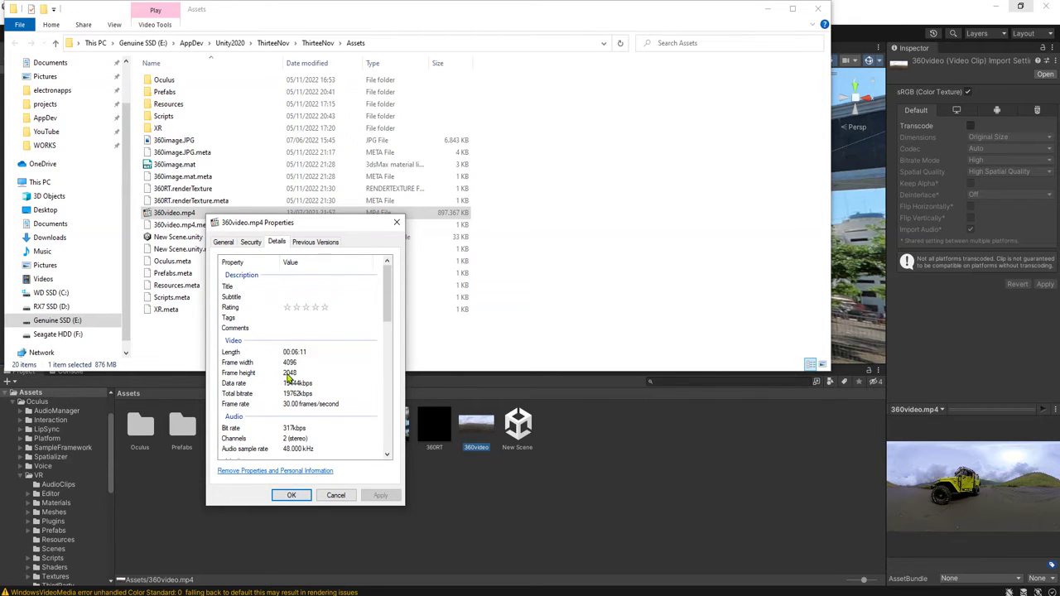
{"action": "left_click", "coordinate": [441, 440]}
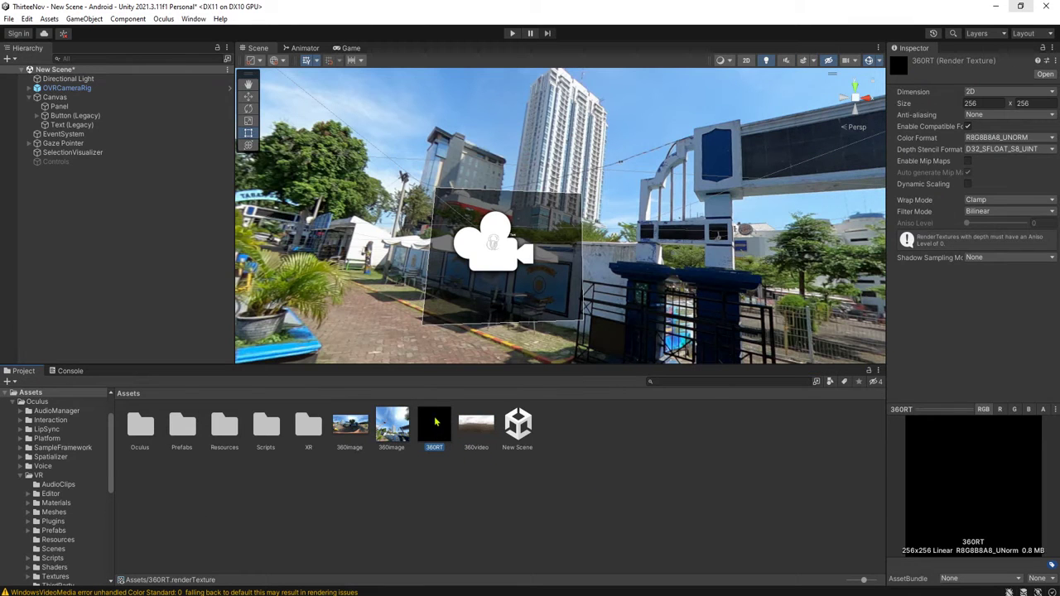
Step: Set the 360RT render texture size to 4096 width by 2048 height
{"action": "key", "text": "alt+Tab"}
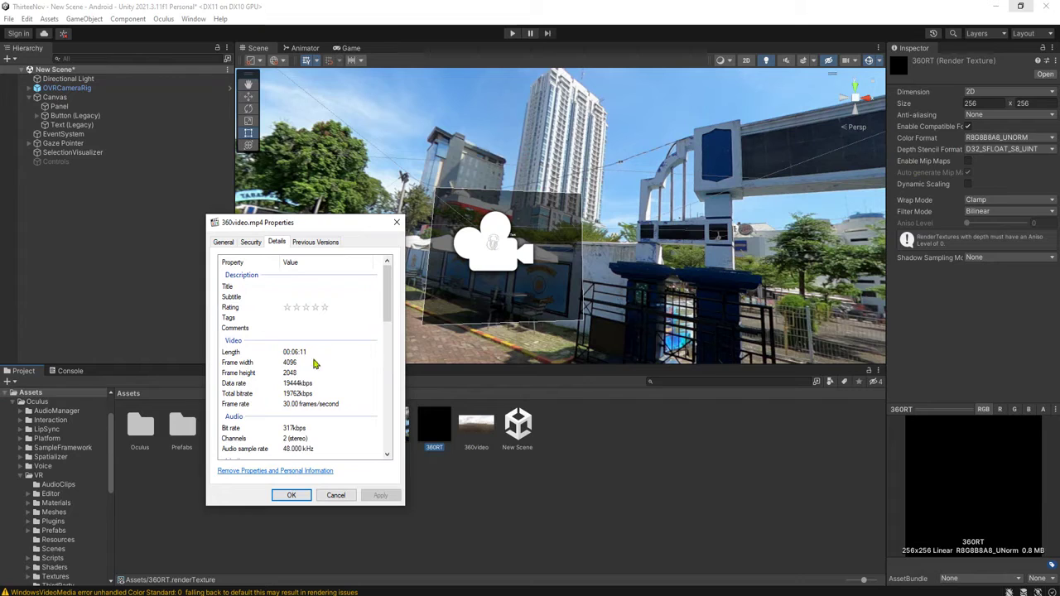
{"action": "left_click", "coordinate": [995, 102]}
{"action": "type", "text": "40"}
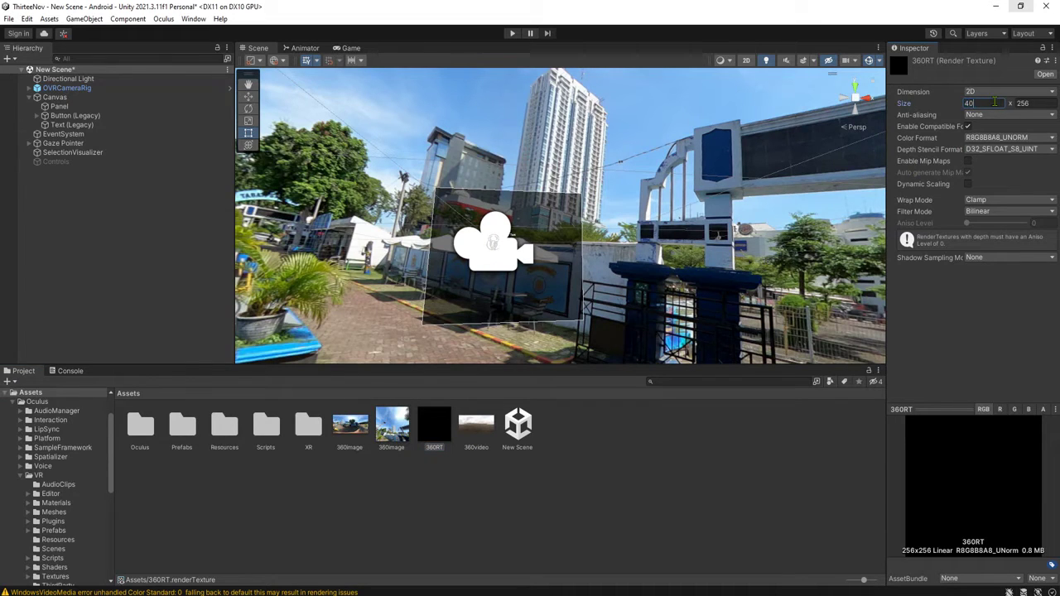
{"action": "type", "text": "96"}
{"action": "key", "text": "alt+Tab"}
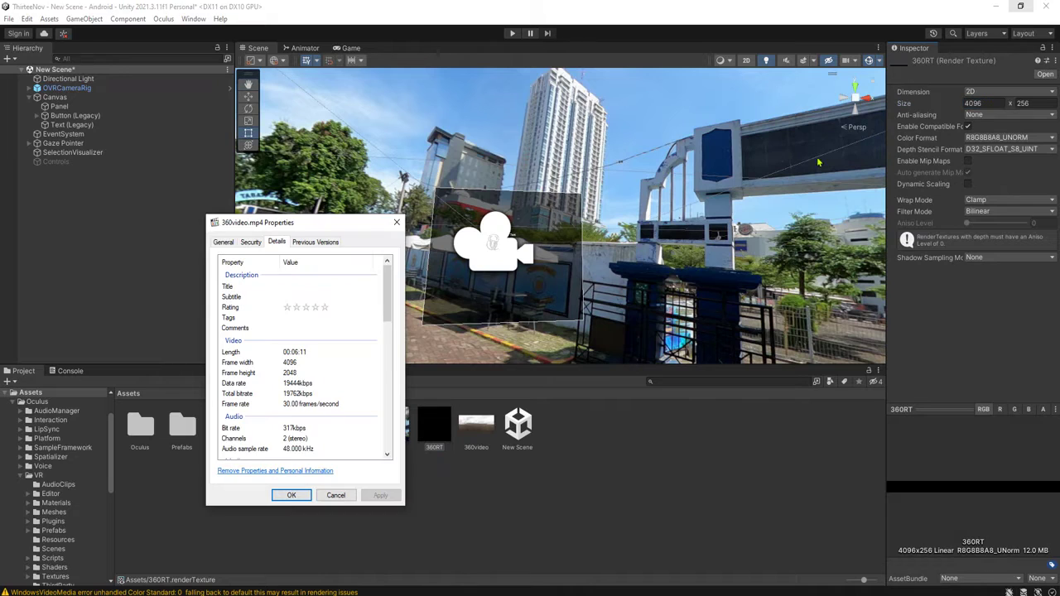
{"action": "left_click", "coordinate": [1026, 103]}
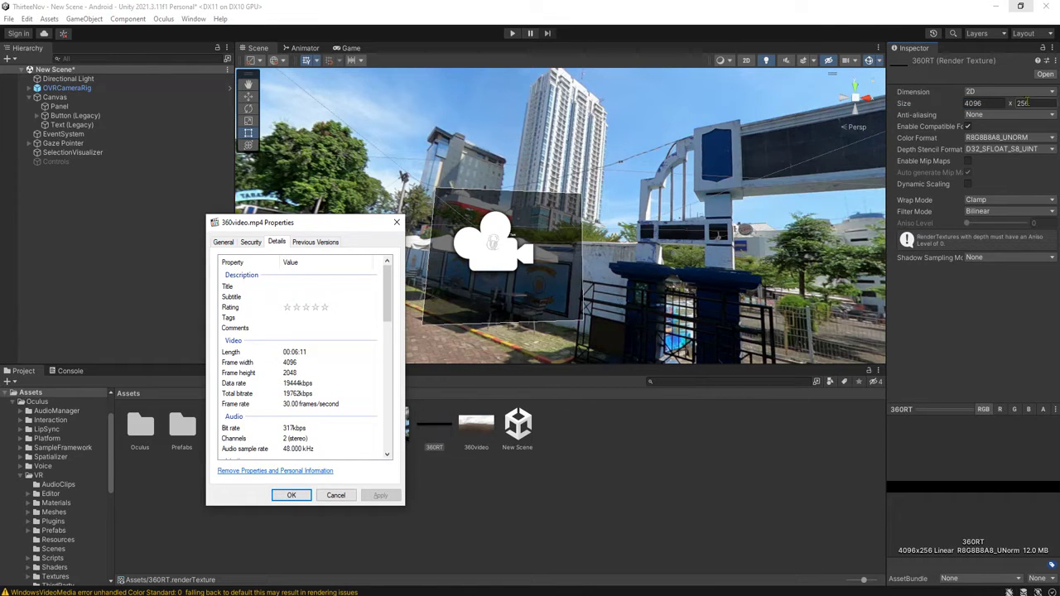
{"action": "type", "text": "2048"}
{"action": "key", "text": "Return"}
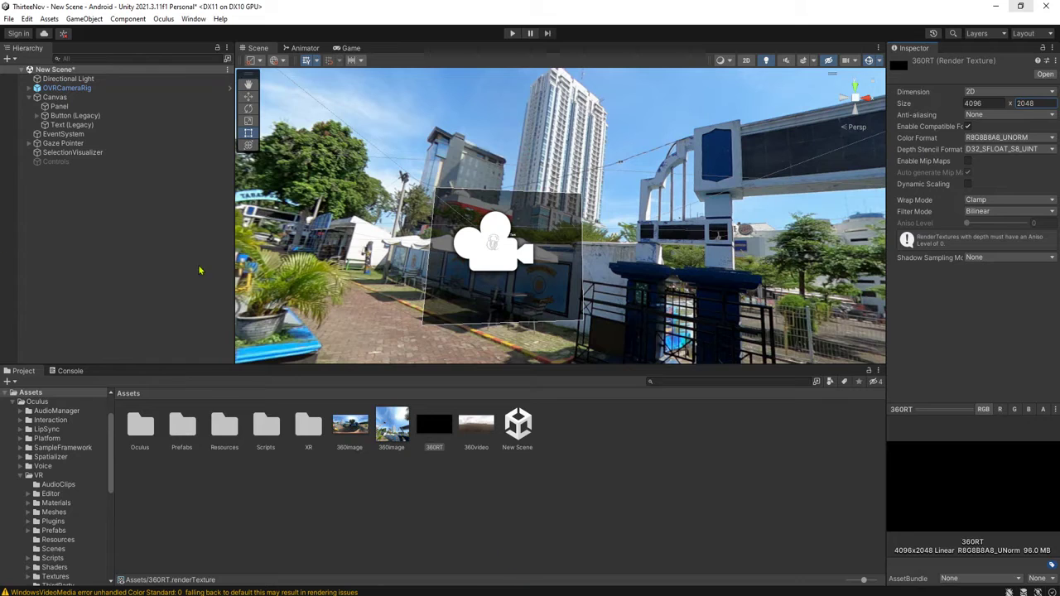
{"action": "left_click", "coordinate": [98, 231]}
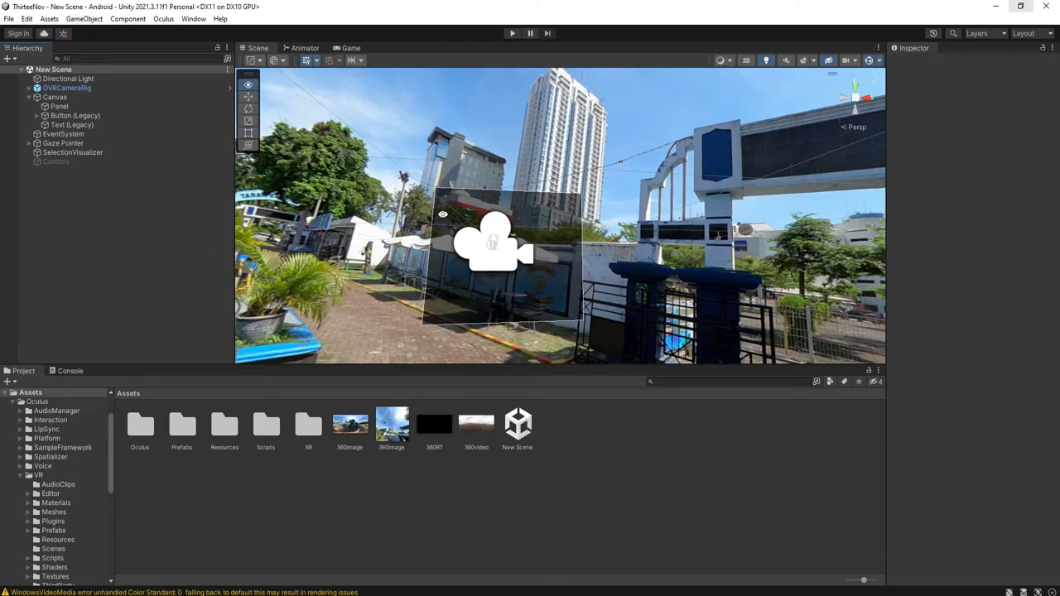
Step: Add a Video Player object to the scene from the Hierarchy's Video menu
{"action": "left_click_drag", "start_coordinate": [480, 232], "coordinate": [1031, 224], "text": "alt"}
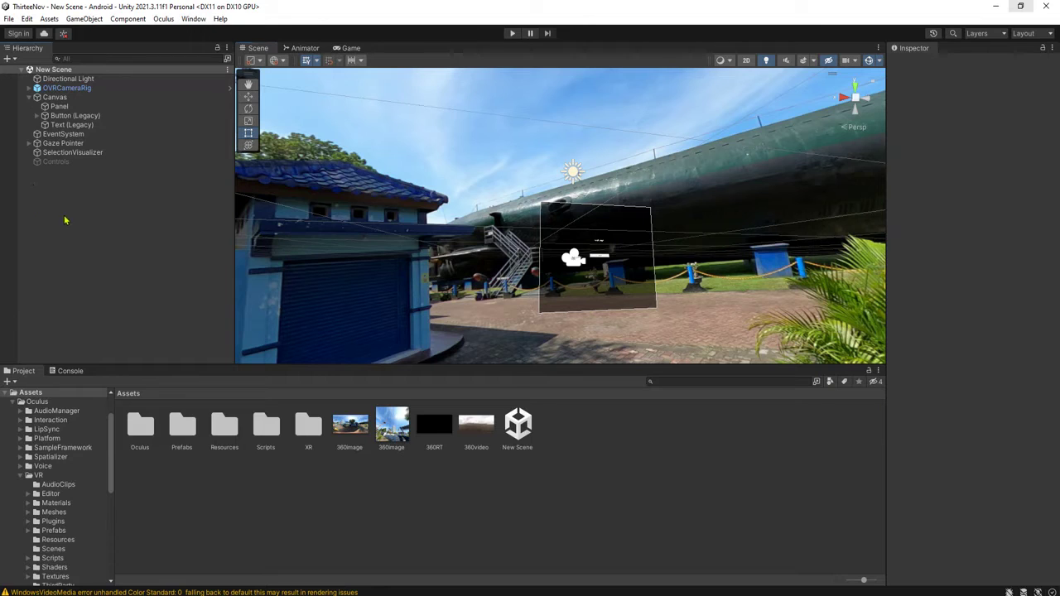
{"action": "right_click", "coordinate": [59, 210]}
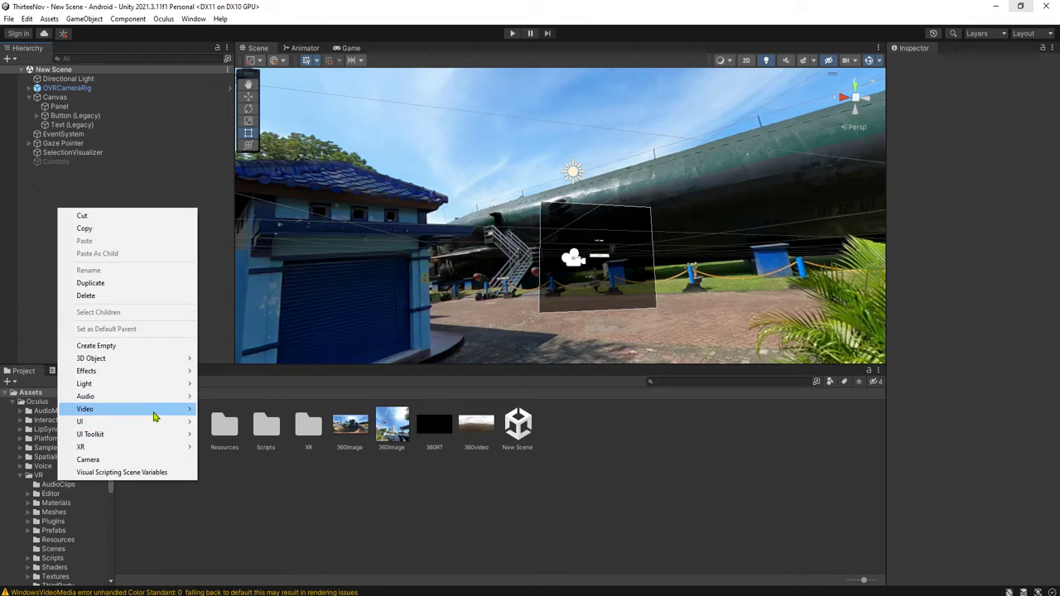
{"action": "mouse_move", "coordinate": [157, 416]}
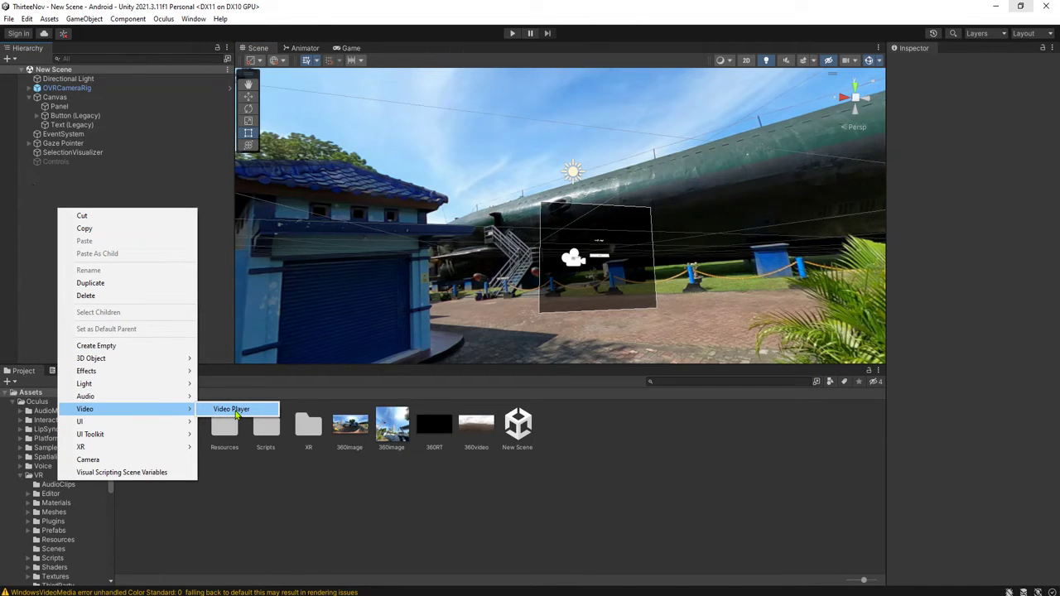
{"action": "left_click", "coordinate": [236, 415]}
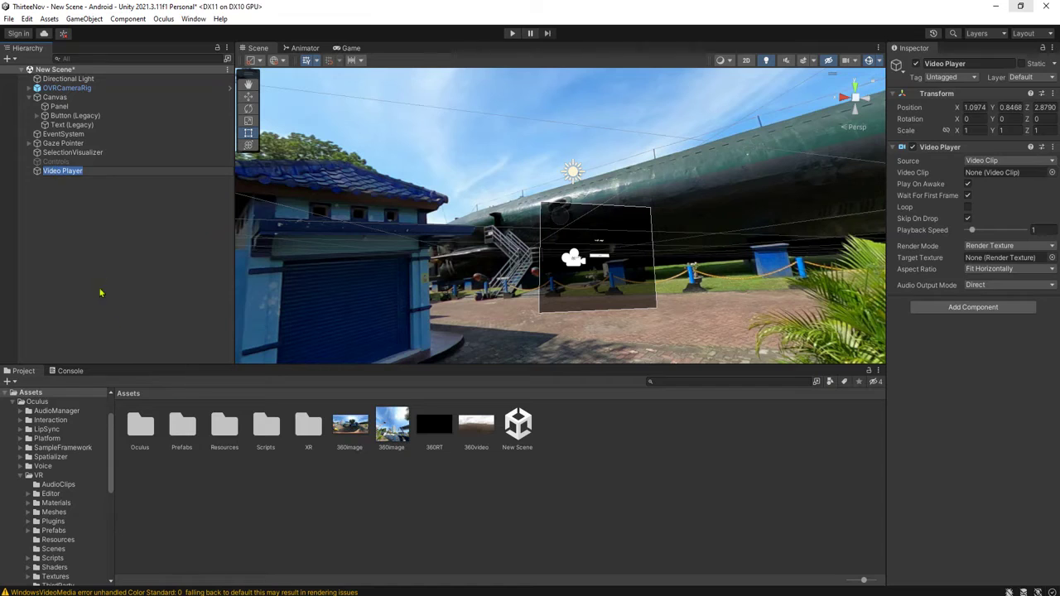
{"action": "left_click", "coordinate": [73, 172]}
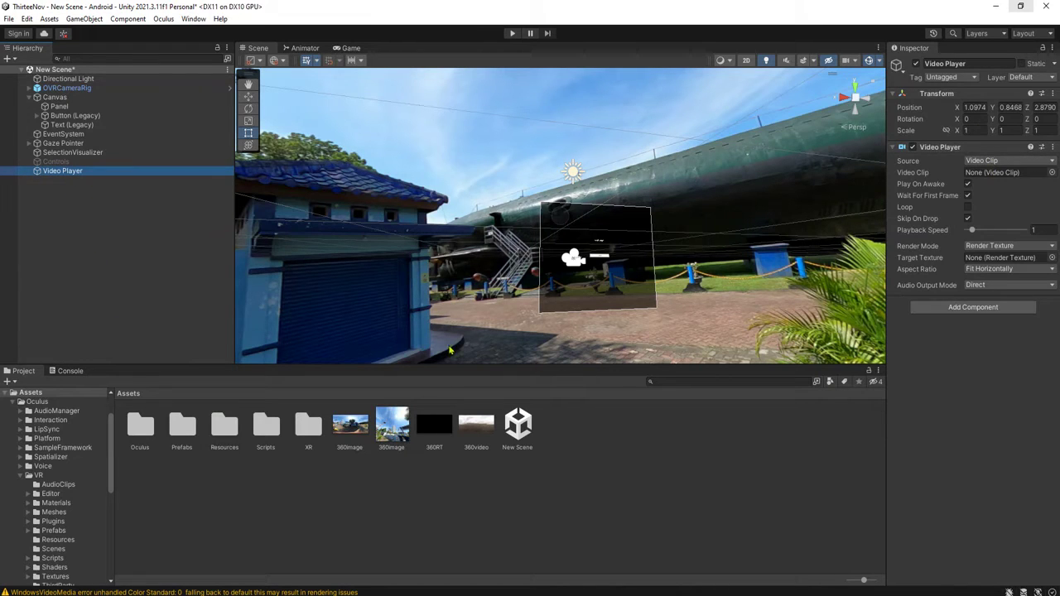
Step: Assign 360video as the Video Player's clip and 360RT as its Target Texture
{"action": "left_click_drag", "start_coordinate": [481, 427], "coordinate": [989, 178]}
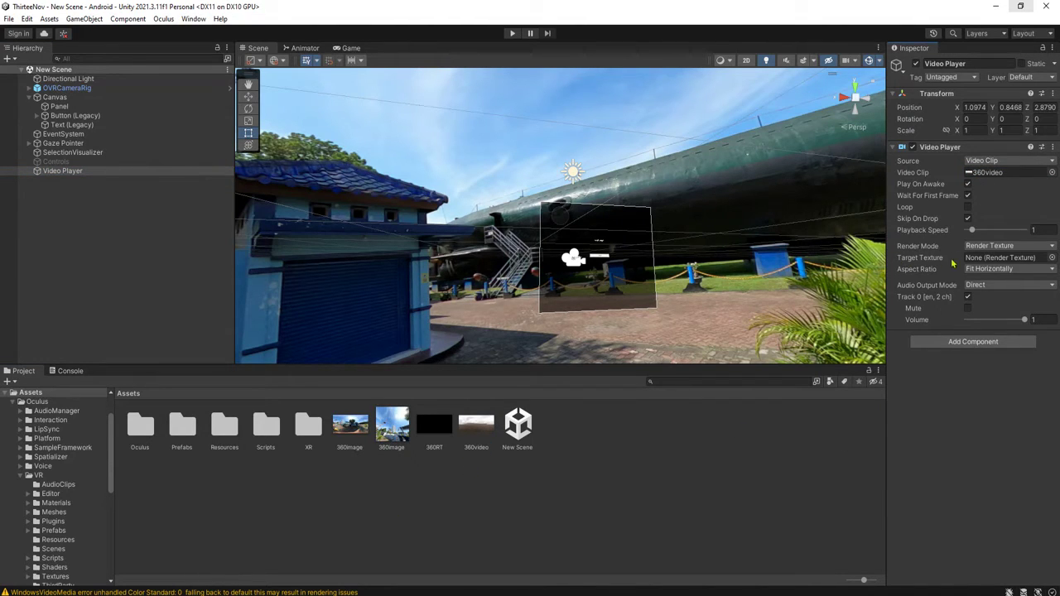
{"action": "left_click_drag", "start_coordinate": [430, 440], "coordinate": [994, 265]}
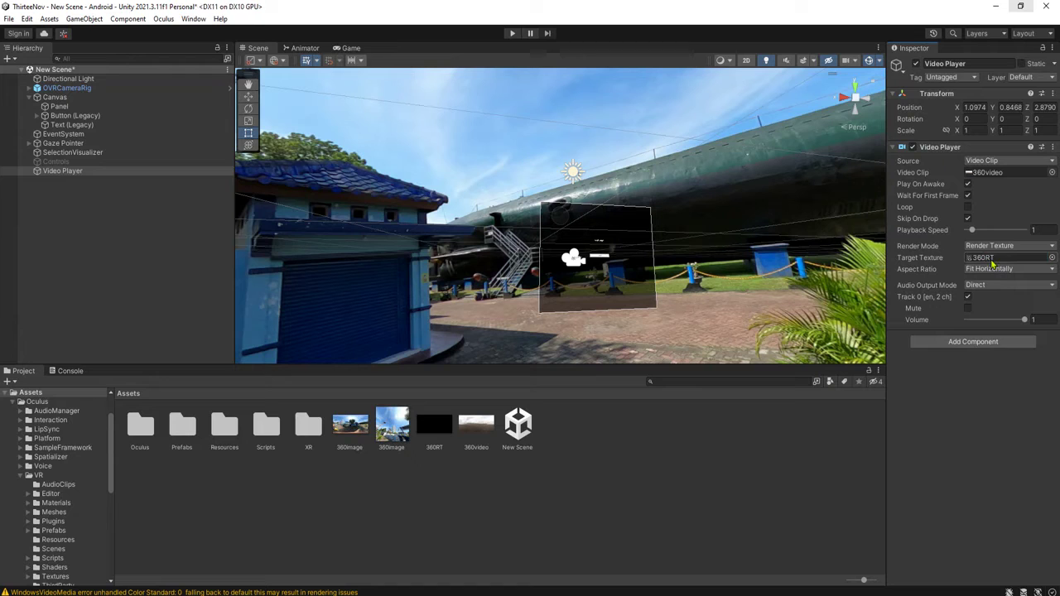
{"action": "left_click", "coordinate": [433, 522]}
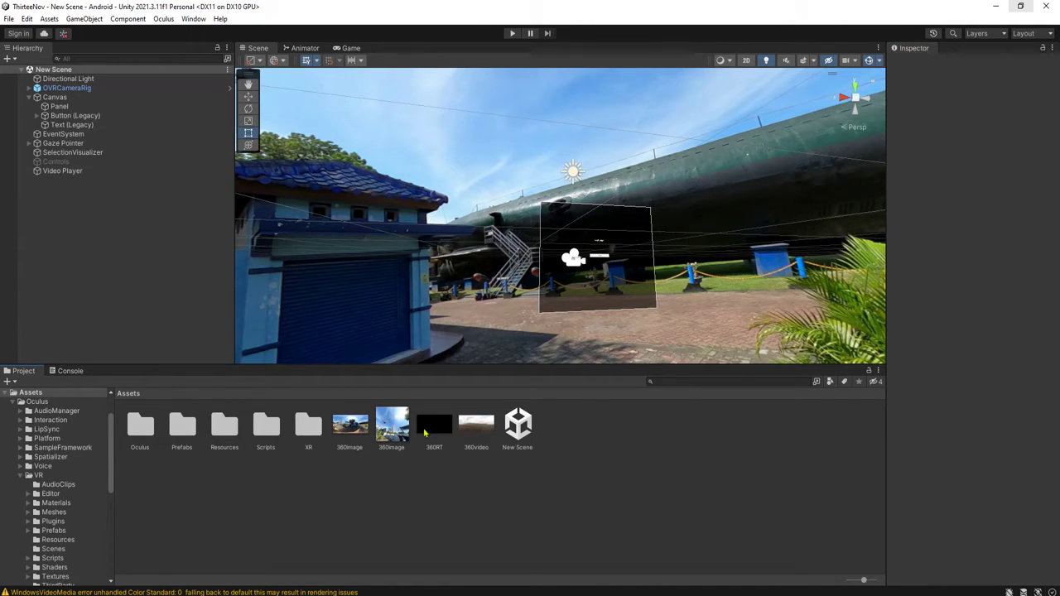
Step: Duplicate the 360image material as 360video and set 360RT as its Spherical (HDR) texture
{"action": "left_click", "coordinate": [387, 427]}
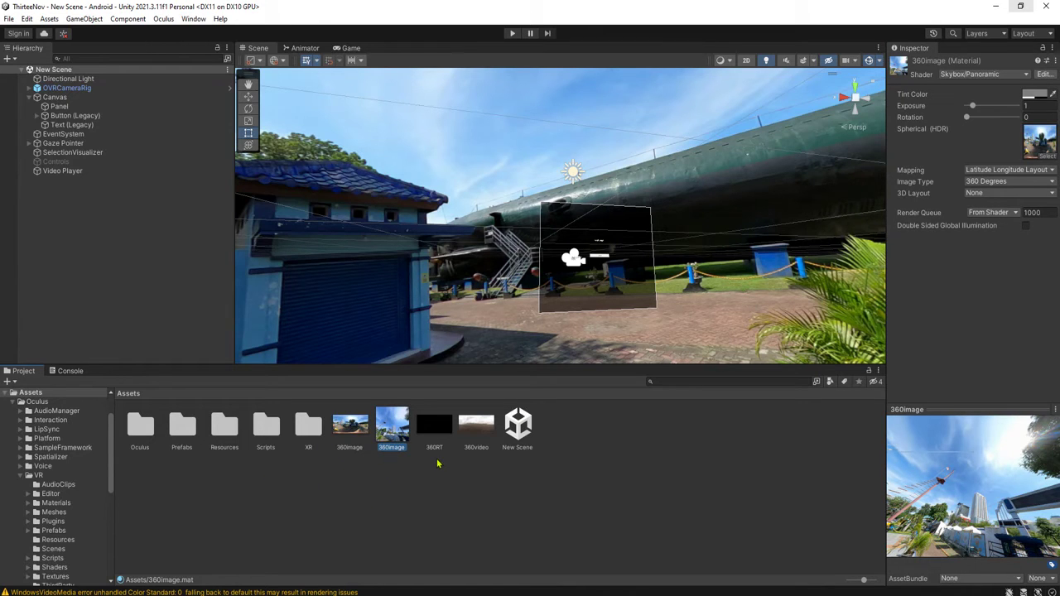
{"action": "key", "text": "ctrl+d"}
{"action": "left_click", "coordinate": [346, 448]}
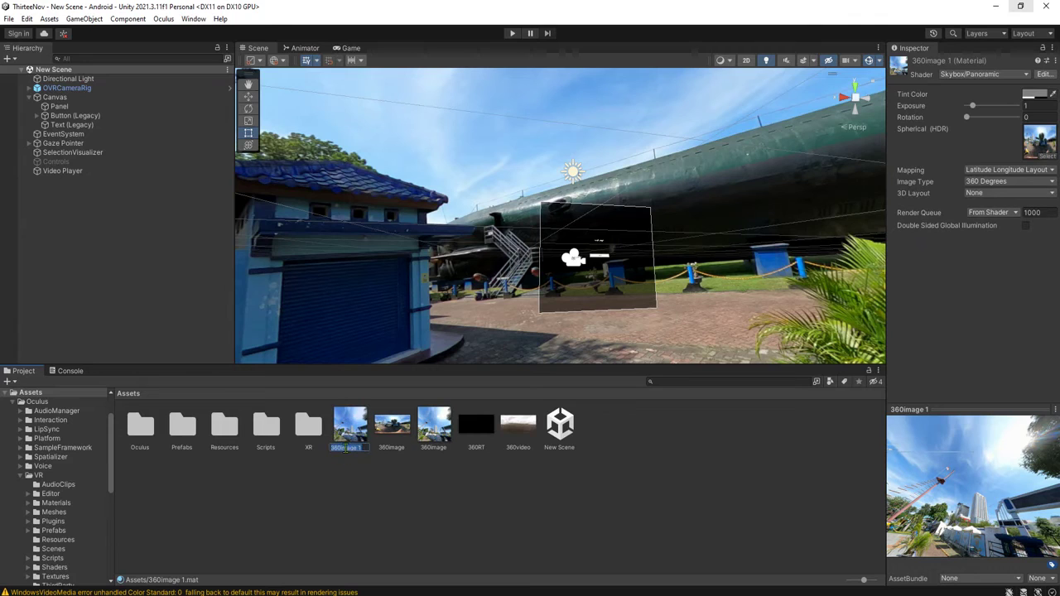
{"action": "key", "text": "BackSpace"}
{"action": "type", "text": "video"}
{"action": "key", "text": "Return"}
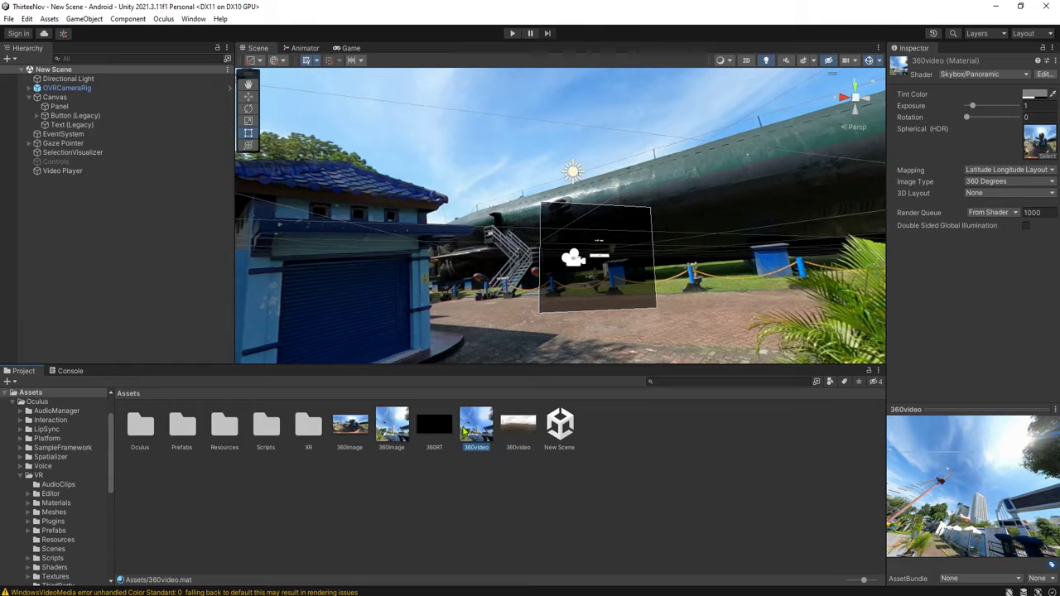
{"action": "left_click_drag", "start_coordinate": [437, 448], "coordinate": [1039, 140]}
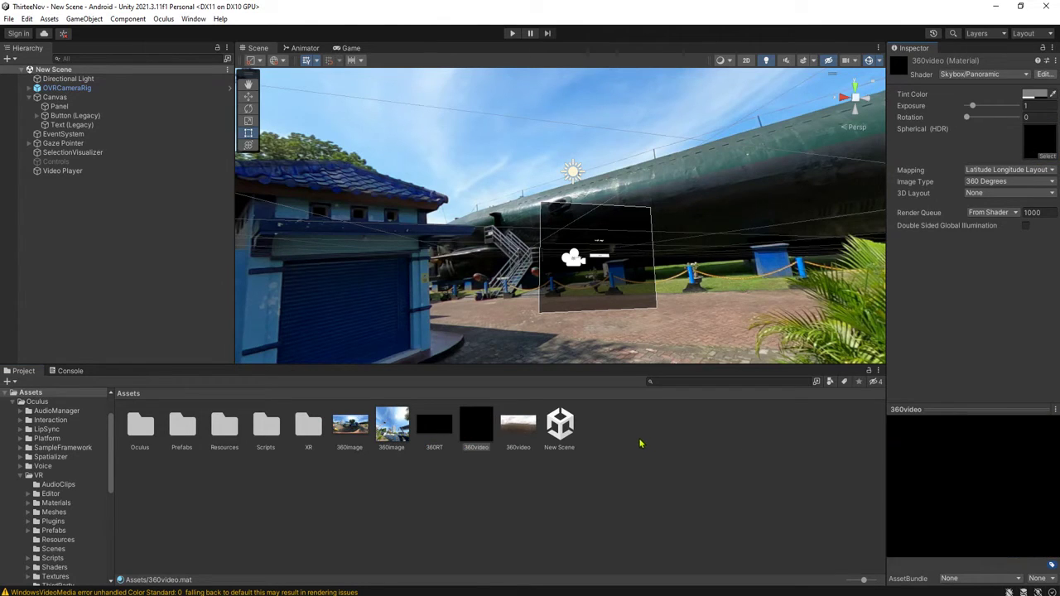
Step: Assign 360video as the Skybox Material in the Lighting window's Environment settings
{"action": "left_click", "coordinate": [485, 502]}
{"action": "left_click", "coordinate": [193, 18]}
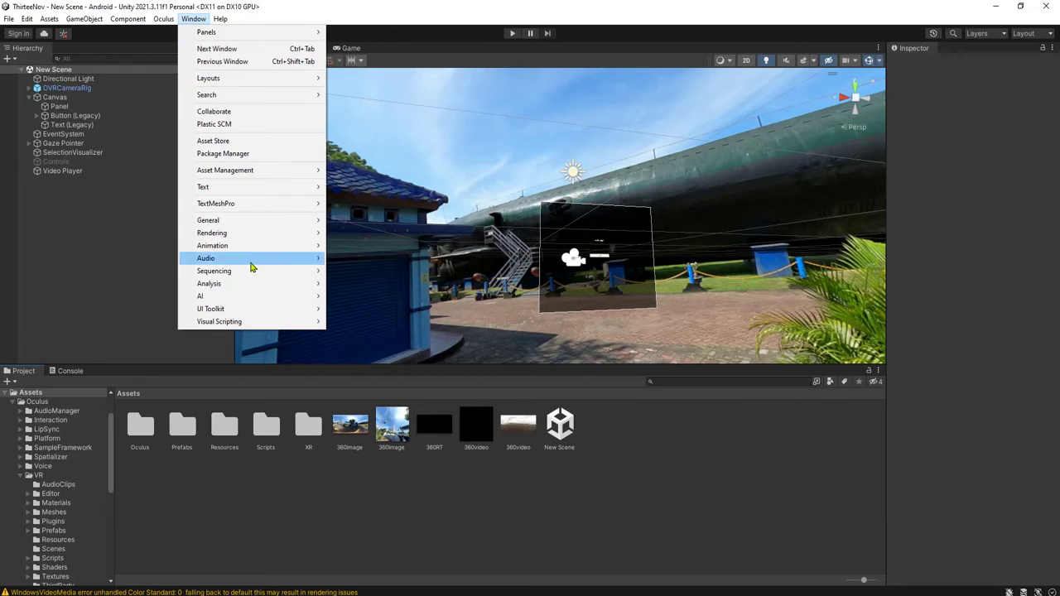
{"action": "mouse_move", "coordinate": [275, 233]}
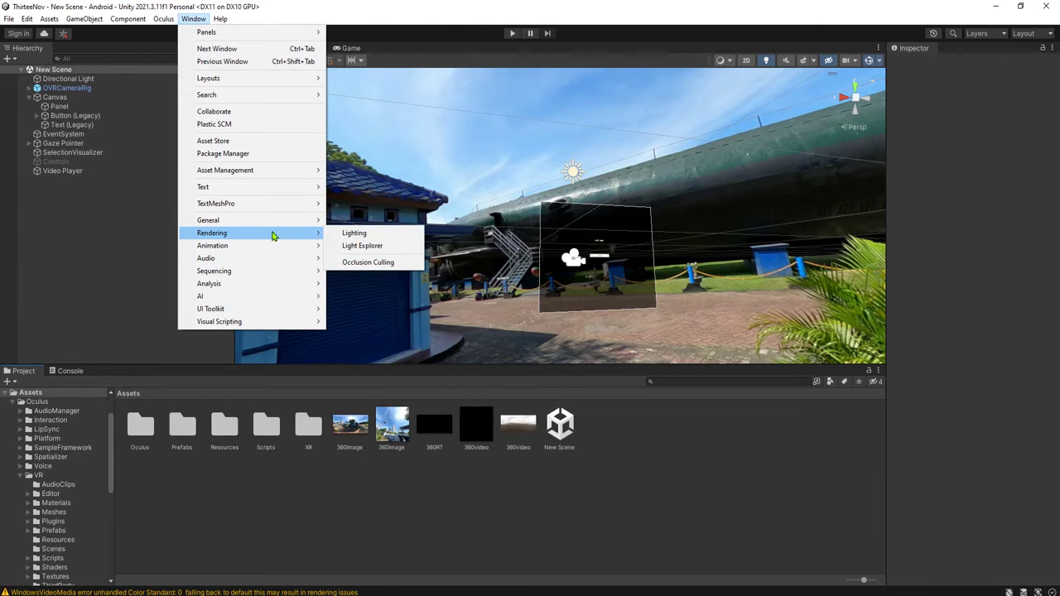
{"action": "left_click", "coordinate": [393, 236]}
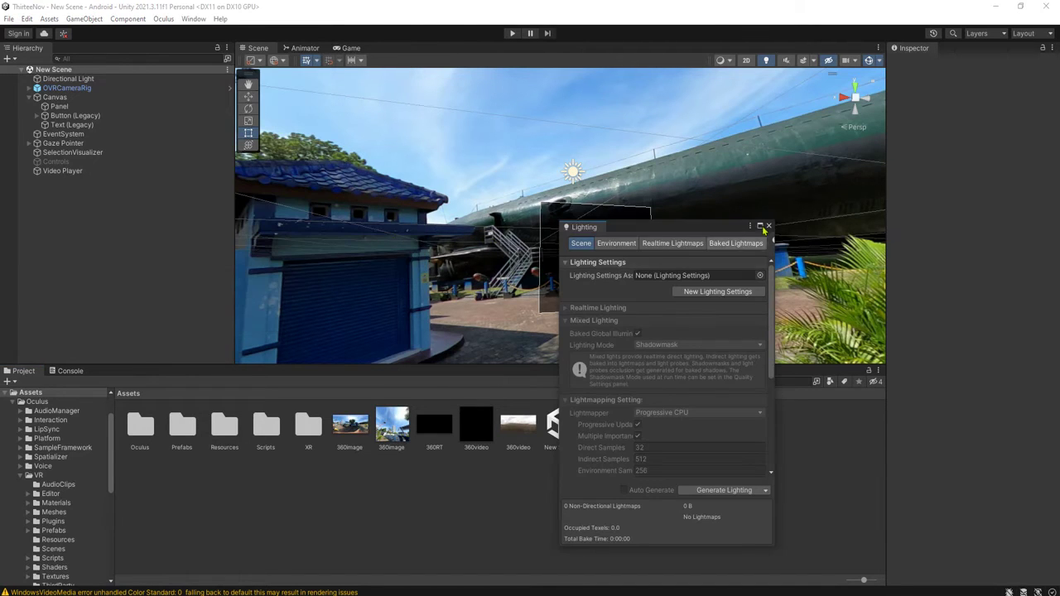
{"action": "left_click", "coordinate": [628, 248]}
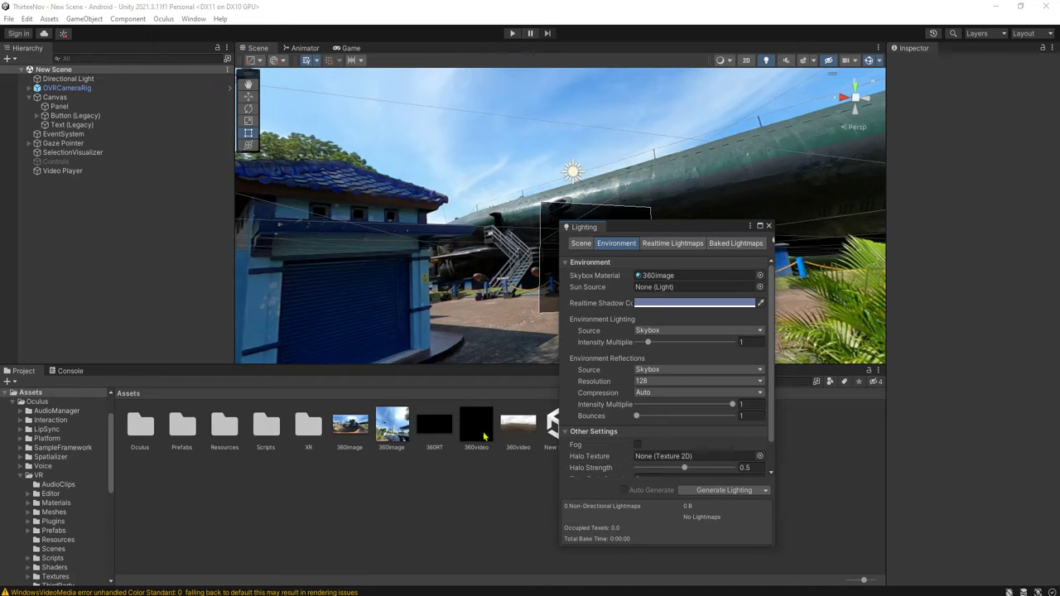
{"action": "left_click_drag", "start_coordinate": [484, 426], "coordinate": [667, 275]}
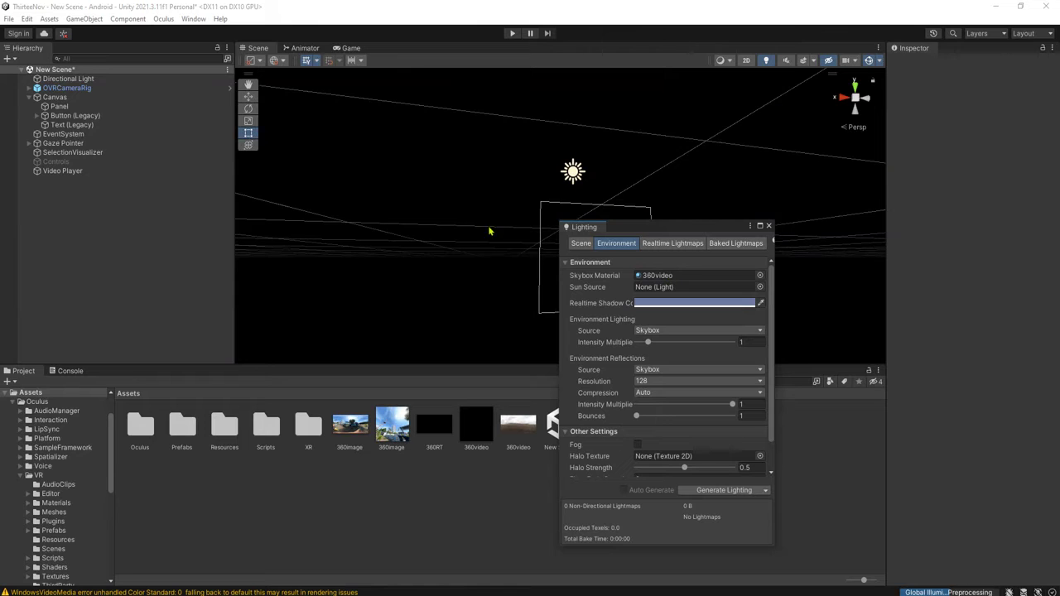
{"action": "left_click", "coordinate": [769, 225]}
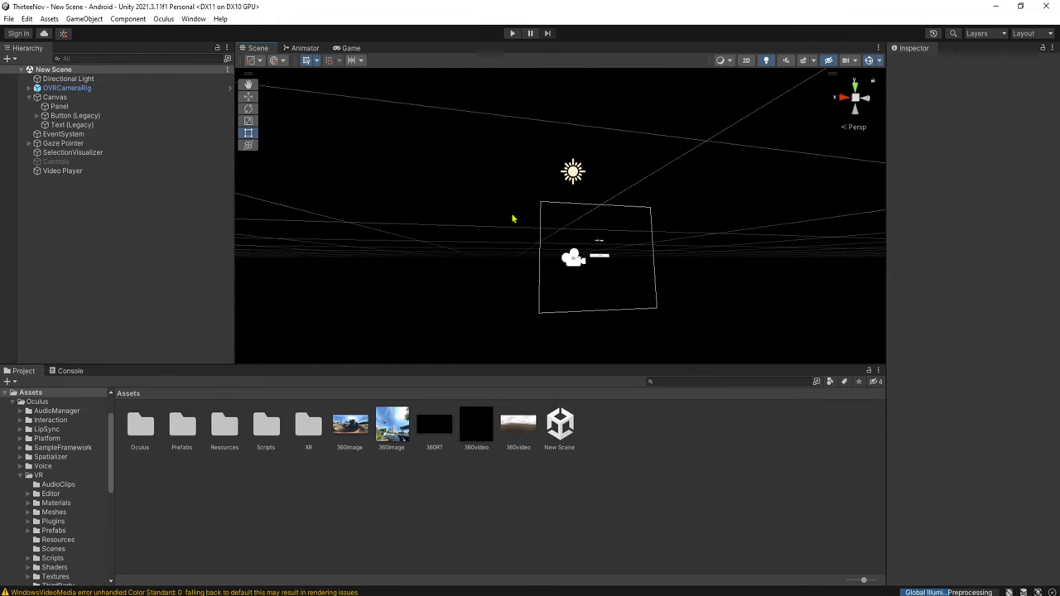
{"action": "left_click_drag", "start_coordinate": [514, 217], "coordinate": [372, 182], "text": "alt"}
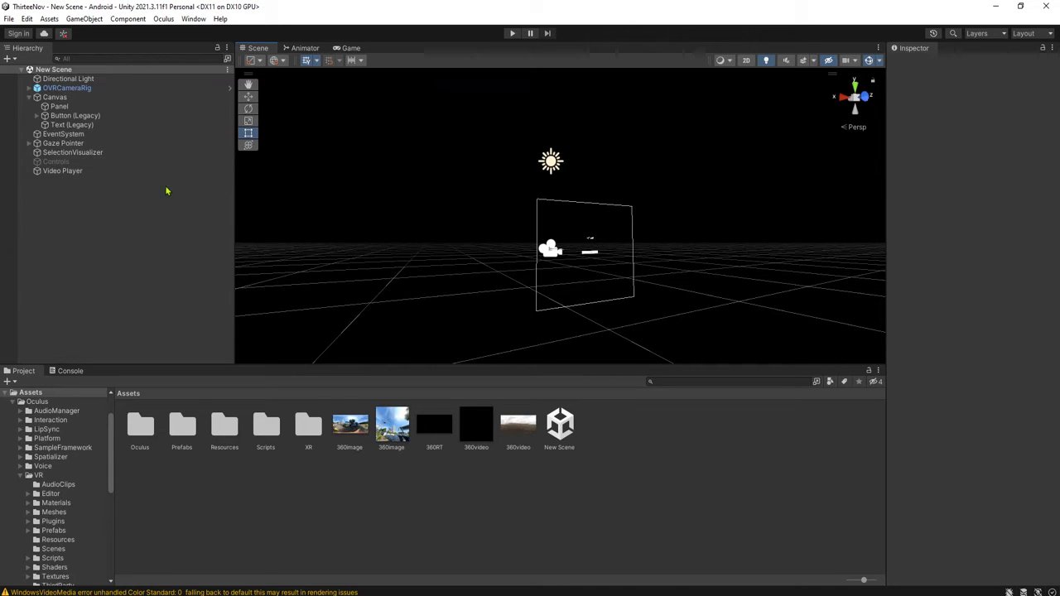
Step: Frame the canvas panel and ground grid, then enter play mode
{"action": "left_click_drag", "start_coordinate": [551, 163], "coordinate": [183, 214], "text": "alt"}
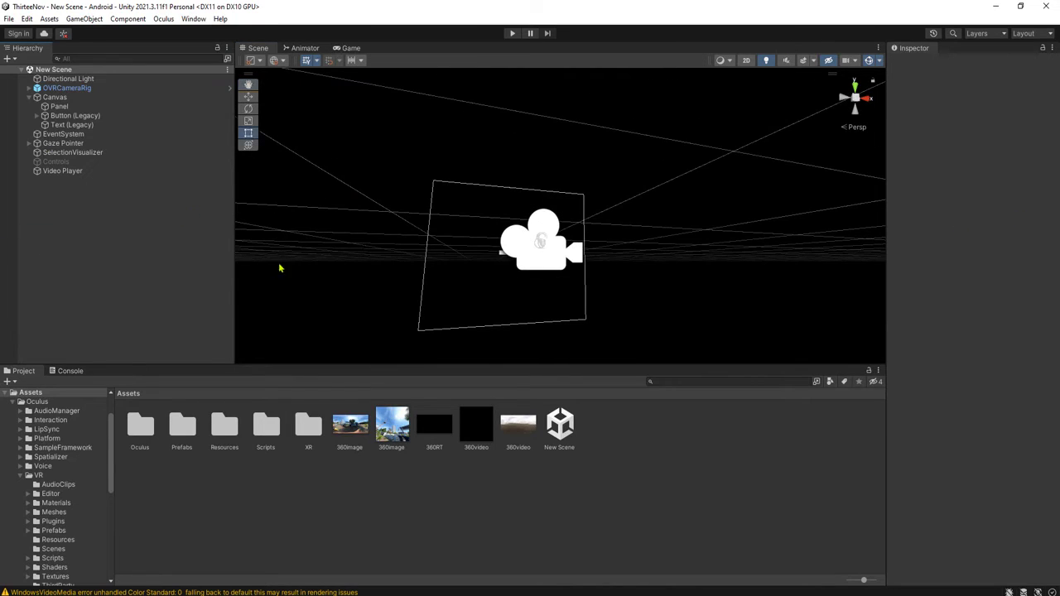
{"action": "left_click_drag", "start_coordinate": [280, 267], "coordinate": [215, 298], "text": "alt"}
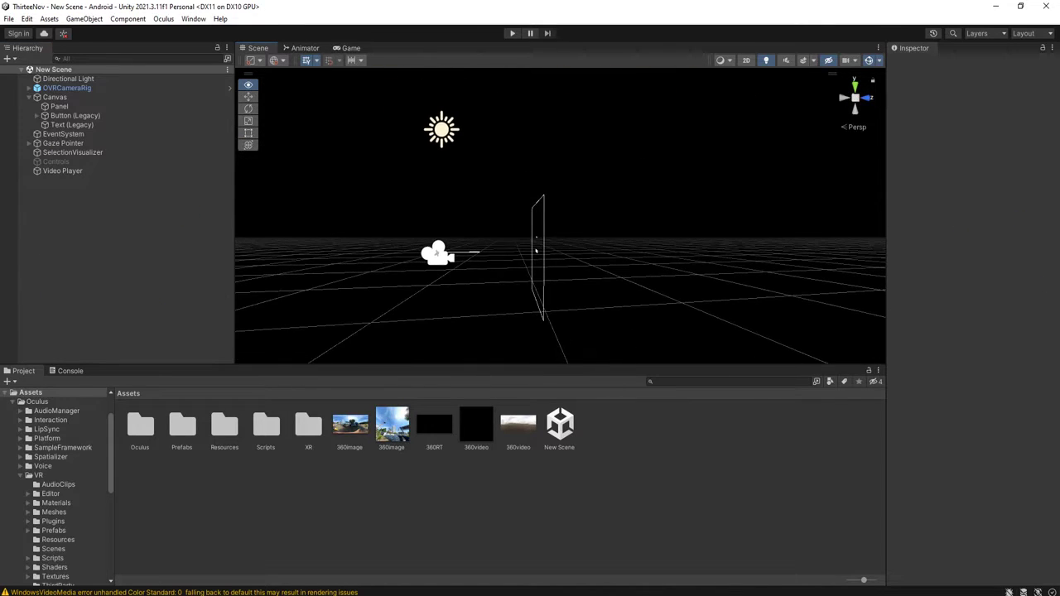
{"action": "left_click", "coordinate": [512, 34]}
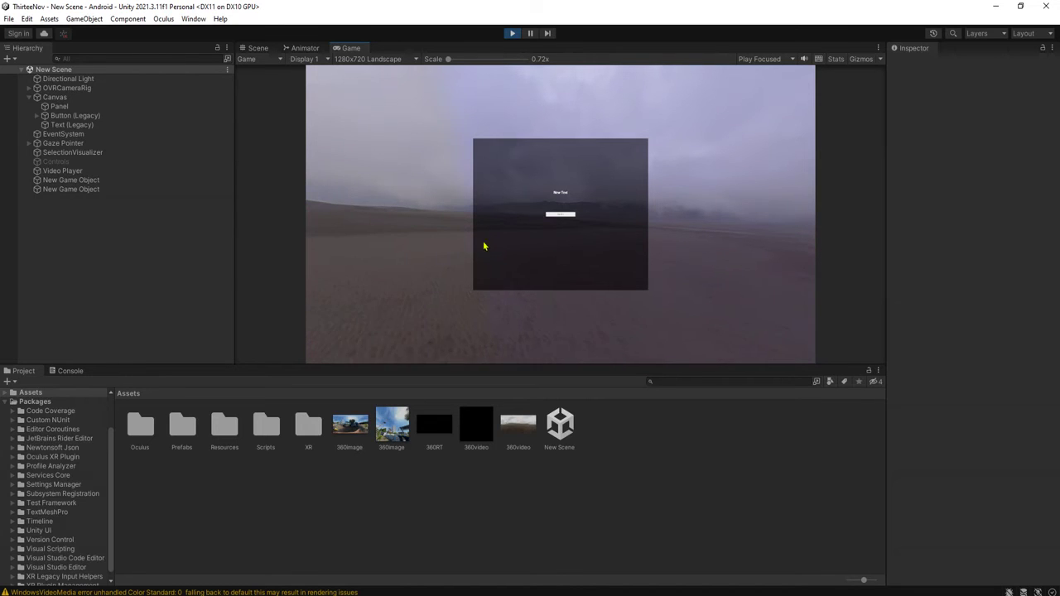
Step: Orbit the Scene view to inspect the desert video sky and clouds, then exit play mode
{"action": "left_click", "coordinate": [257, 48]}
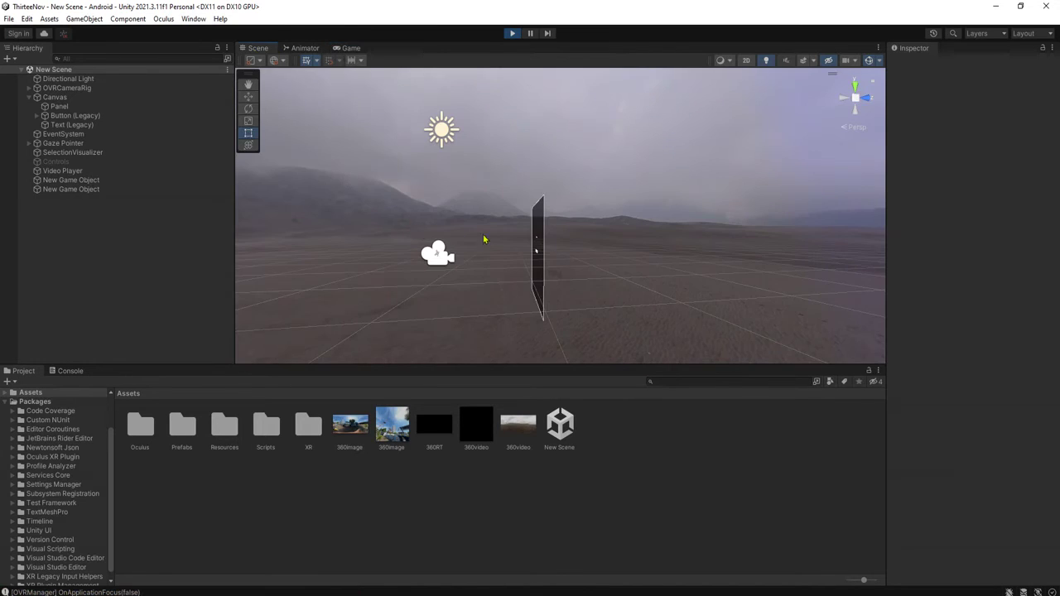
{"action": "left_click_drag", "start_coordinate": [684, 251], "coordinate": [554, 290], "text": "alt"}
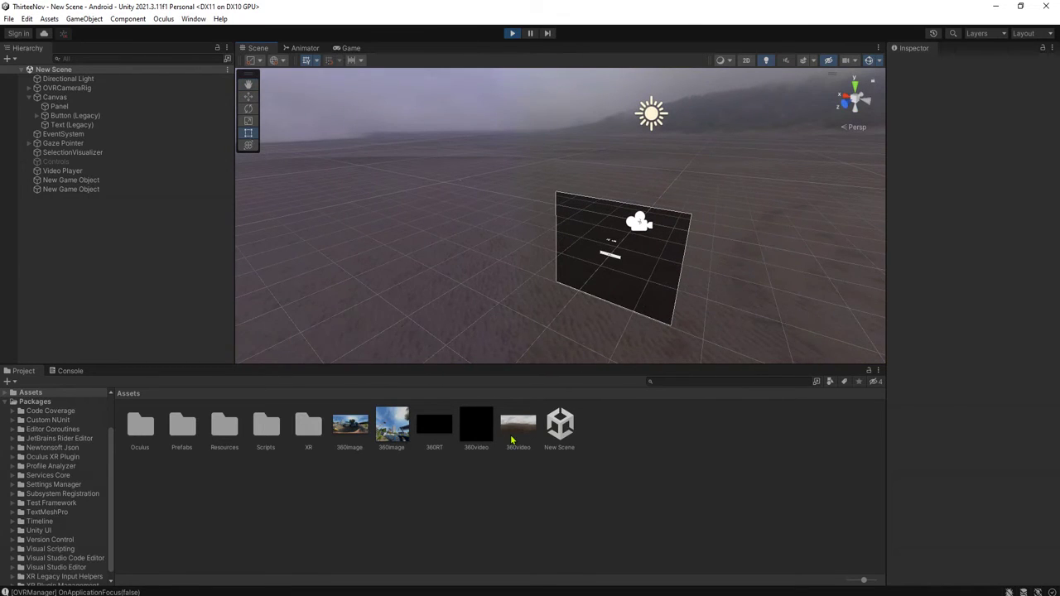
{"action": "left_click_drag", "start_coordinate": [586, 235], "coordinate": [634, 292], "text": "alt"}
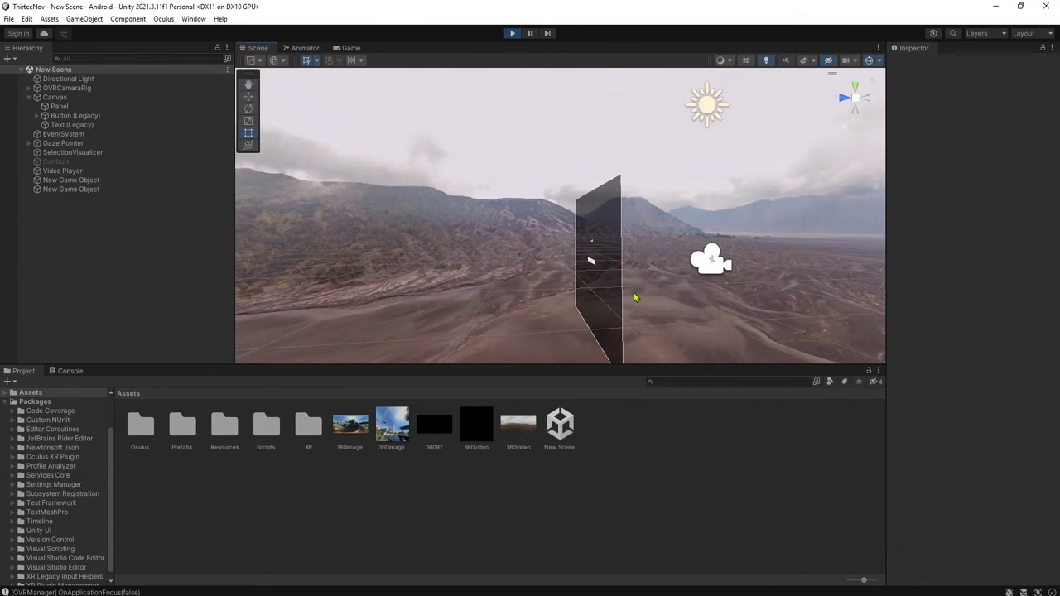
{"action": "left_click_drag", "start_coordinate": [558, 300], "coordinate": [684, 333], "text": "alt"}
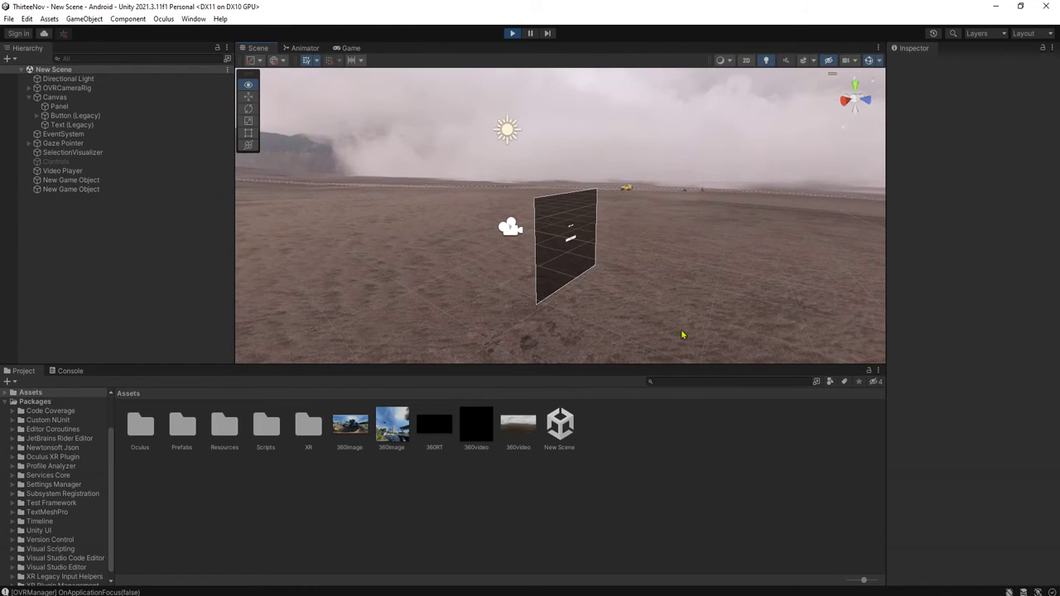
{"action": "left_click", "coordinate": [513, 34]}
{"action": "left_click_drag", "start_coordinate": [503, 292], "coordinate": [603, 263], "text": "alt"}
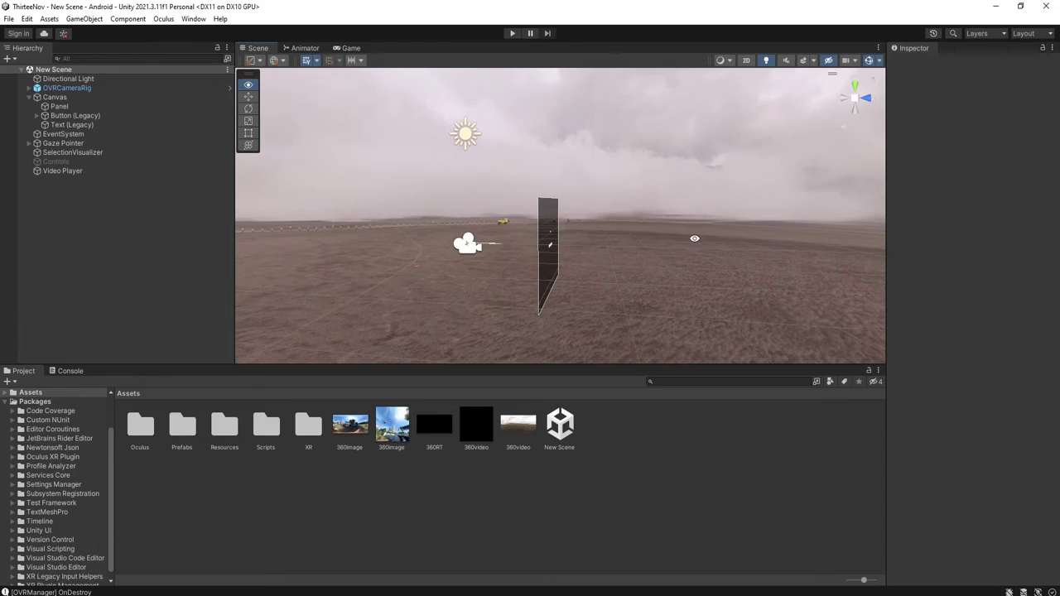
{"action": "left_click_drag", "start_coordinate": [696, 239], "coordinate": [609, 303], "text": "alt"}
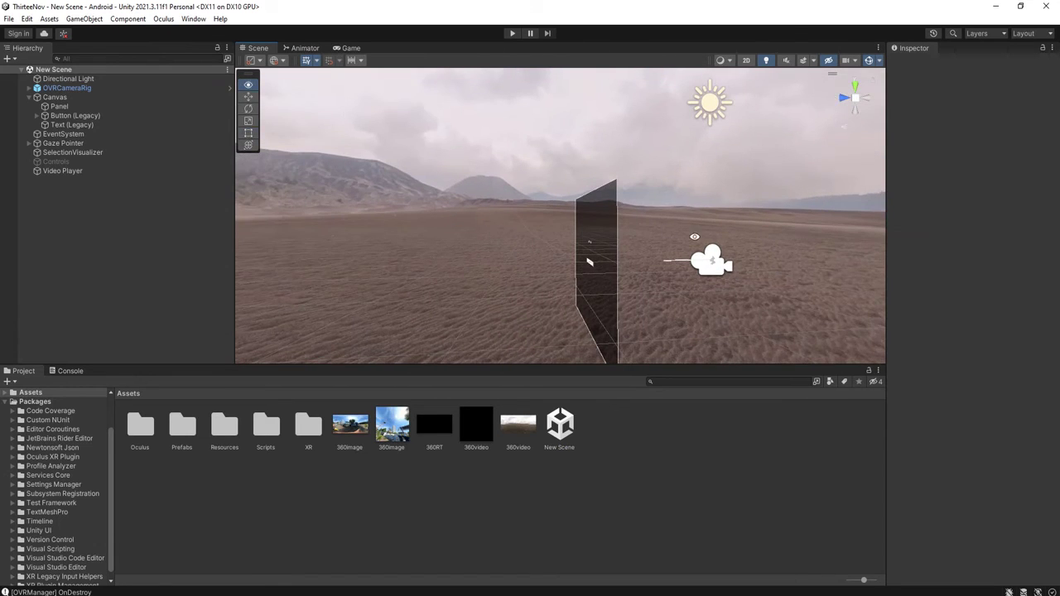
{"action": "left_click_drag", "start_coordinate": [695, 237], "coordinate": [557, 234], "text": "alt"}
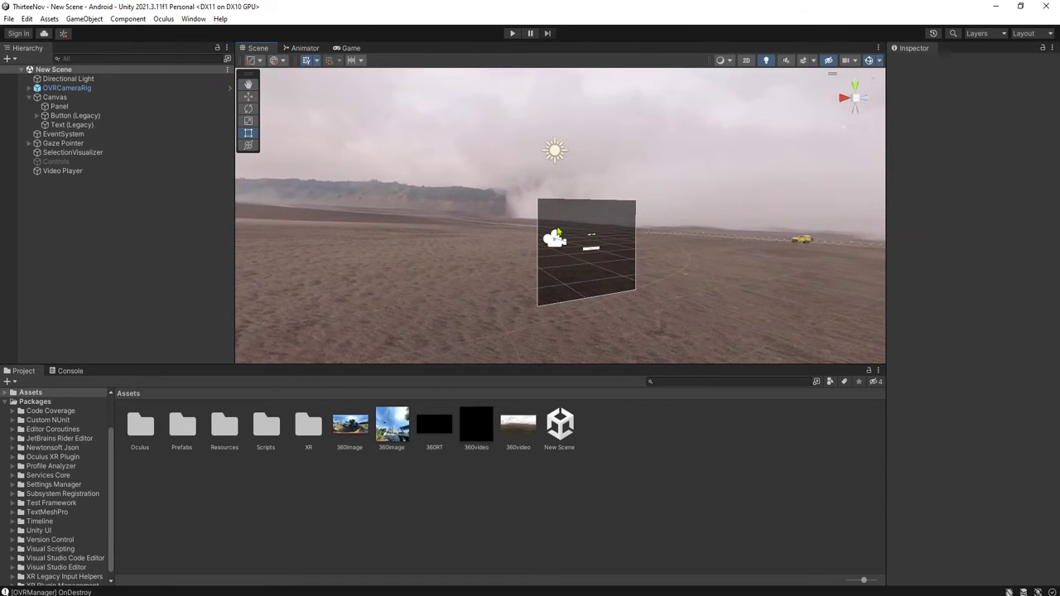
Step: Set 360image back as the Lighting Environment Skybox Material and save the scene
{"action": "left_click", "coordinate": [200, 19]}
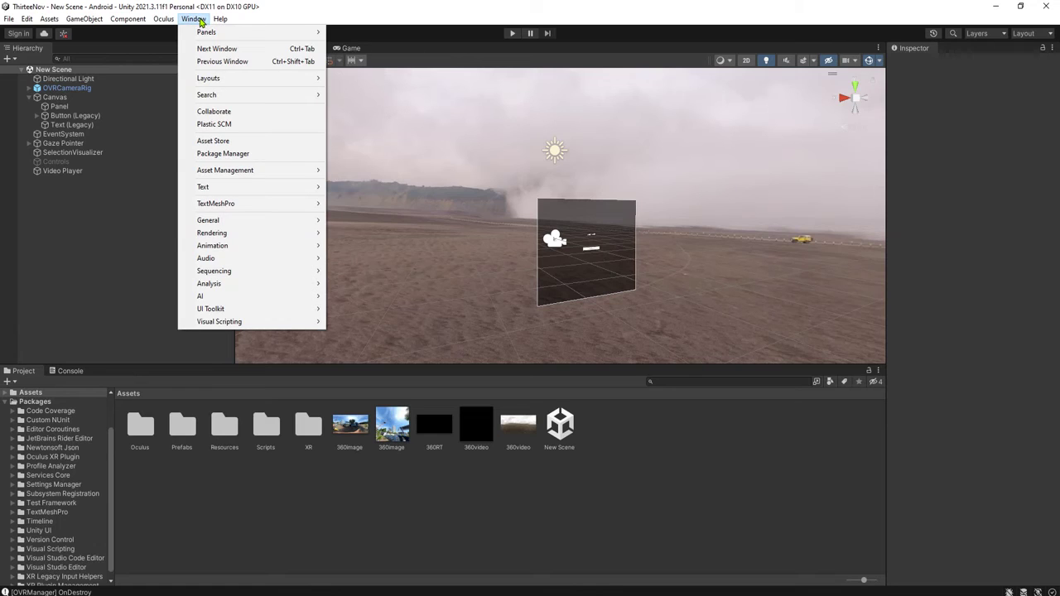
{"action": "mouse_move", "coordinate": [256, 232]}
{"action": "left_click", "coordinate": [389, 233]}
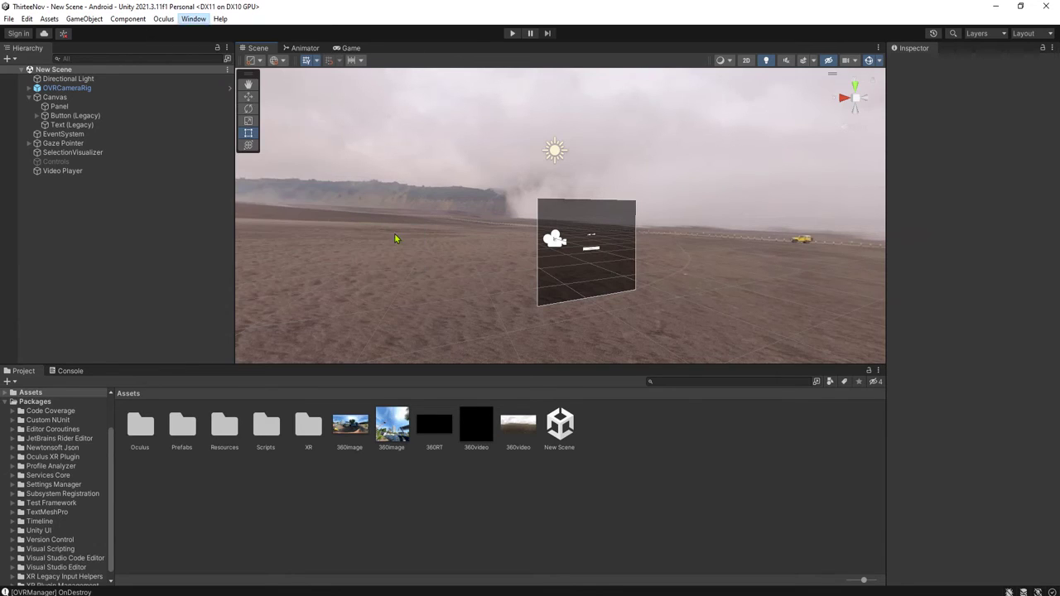
{"action": "left_click", "coordinate": [613, 245]}
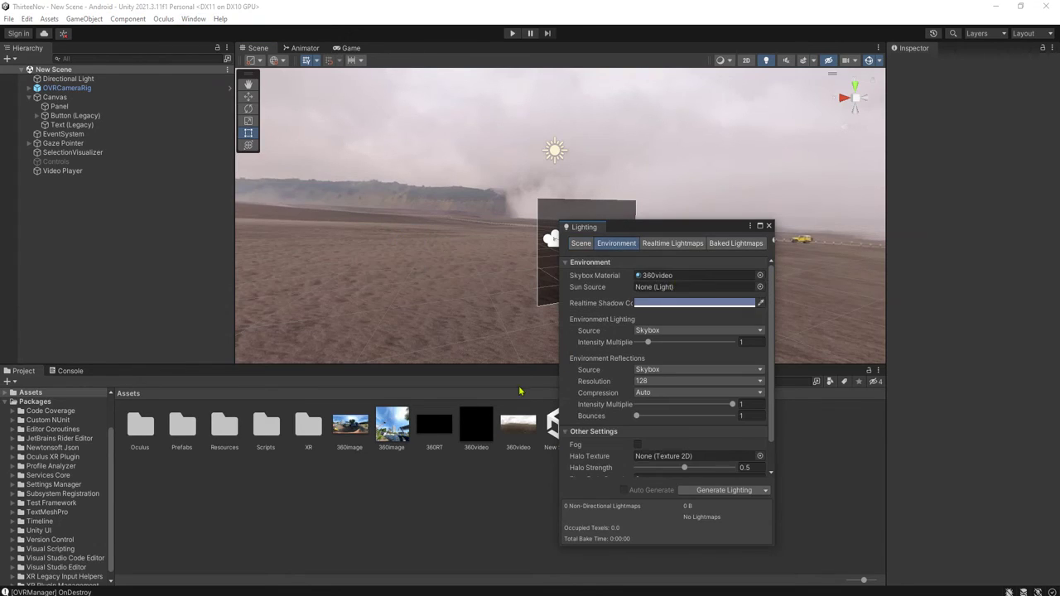
{"action": "left_click_drag", "start_coordinate": [409, 433], "coordinate": [675, 276]}
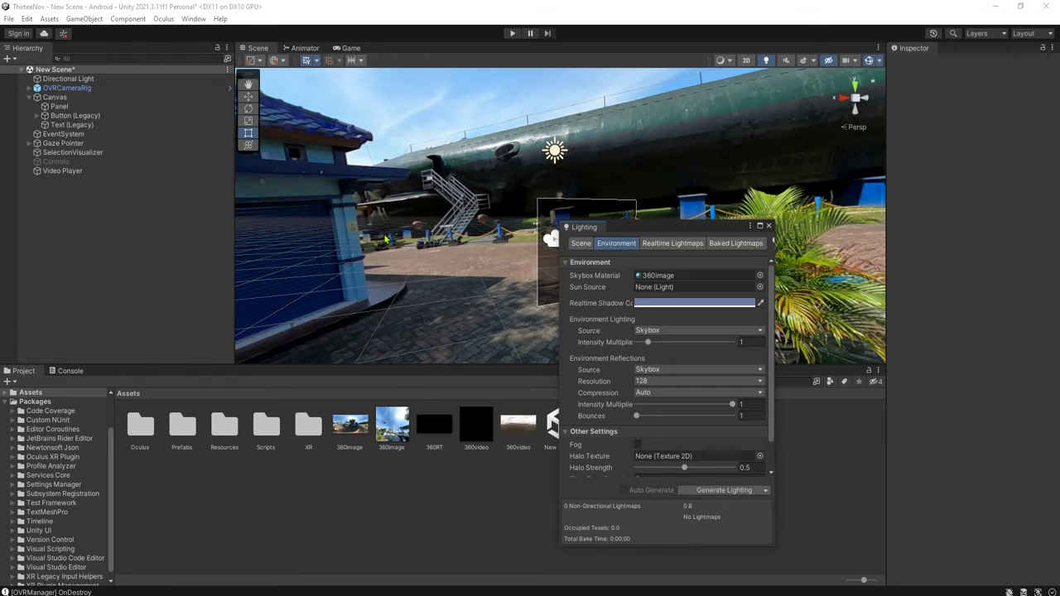
{"action": "left_click", "coordinate": [769, 226]}
{"action": "key", "text": "ctrl+s"}
{"action": "left_click_drag", "start_coordinate": [481, 282], "coordinate": [147, 285], "text": "alt"}
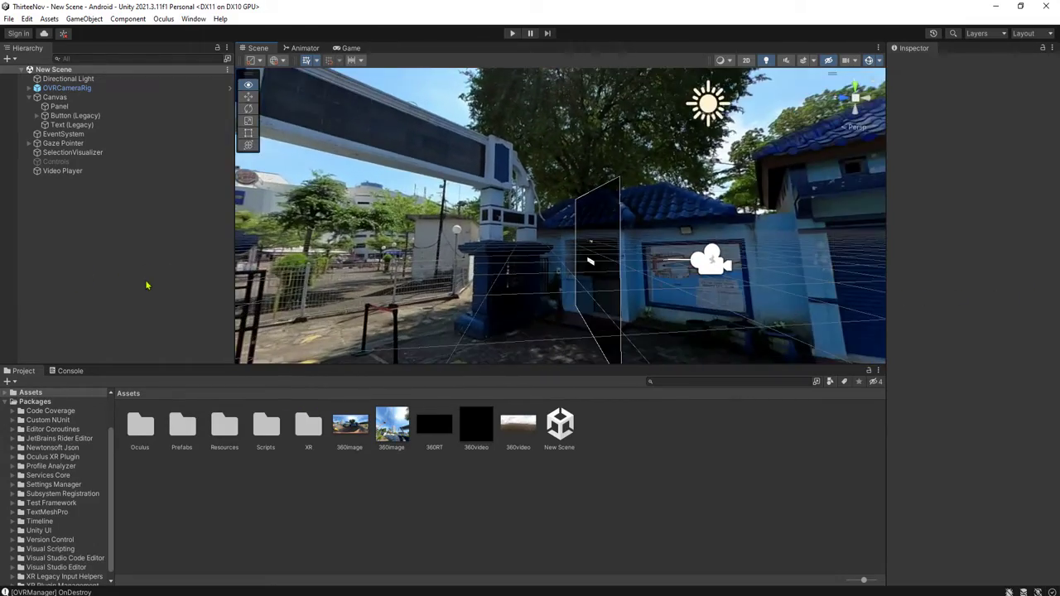
{"action": "left_click_drag", "start_coordinate": [406, 279], "coordinate": [449, 207], "text": "alt"}
{"action": "left_click_drag", "start_coordinate": [550, 195], "coordinate": [663, 207], "text": "alt"}
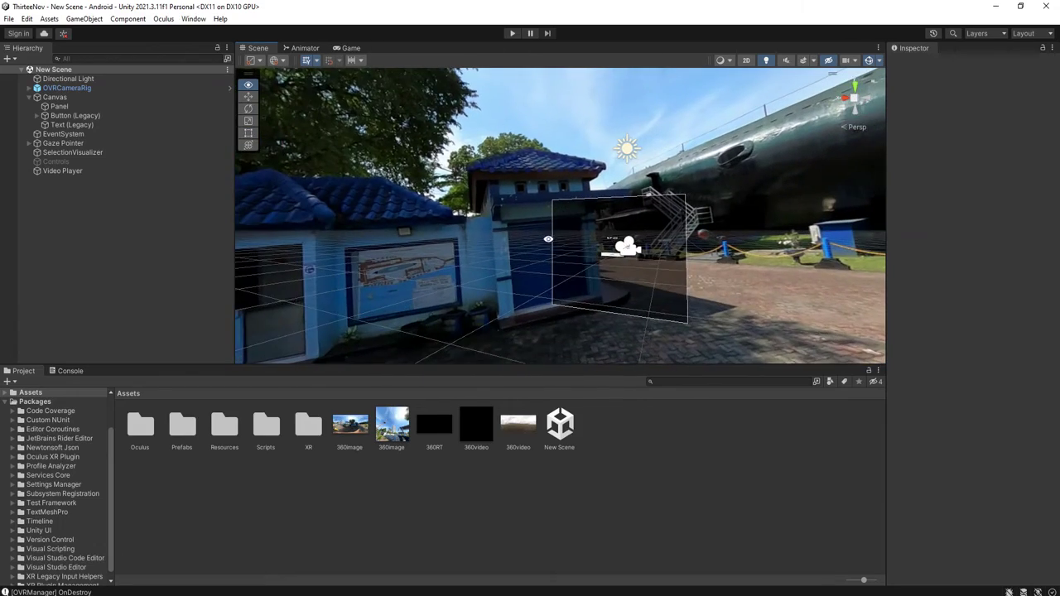